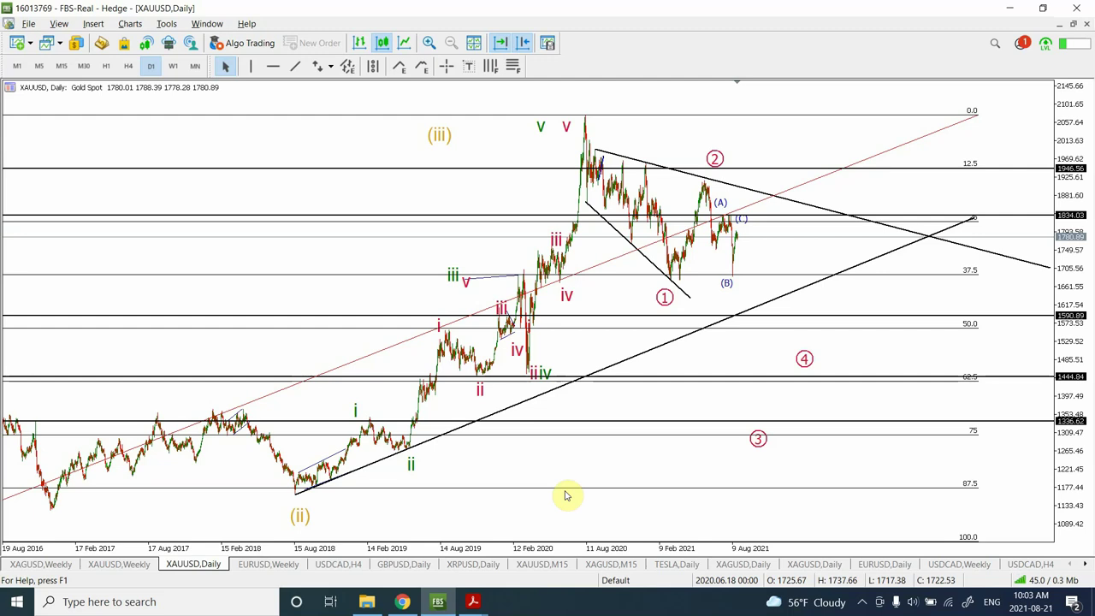
Step: Delete the vertical line at 2021.12.16 from the weekly XAGUSD chart
left_click(485, 565)
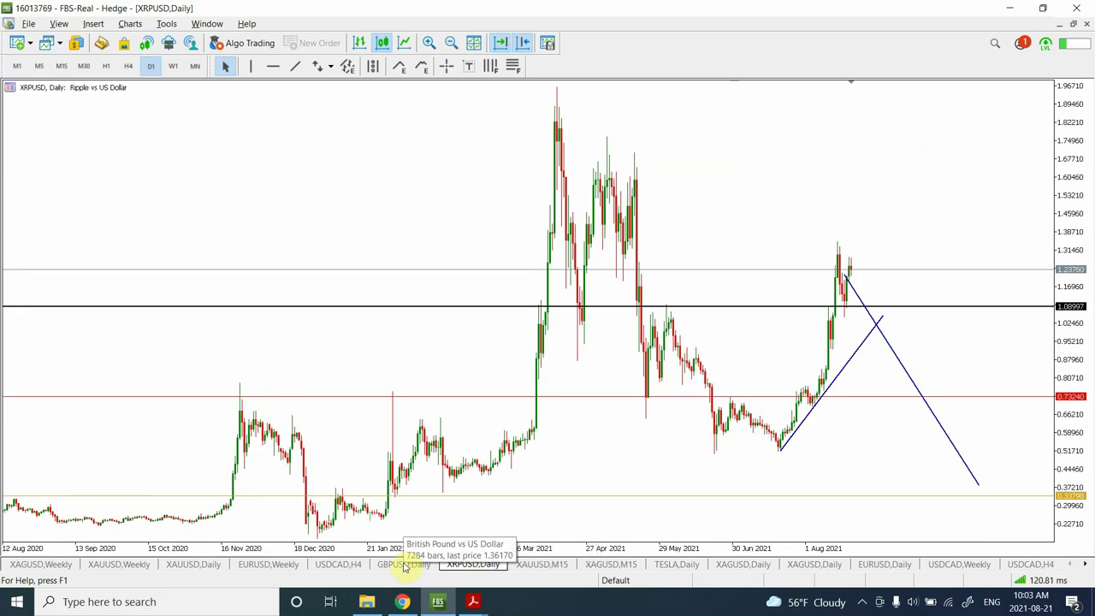
left_click(39, 565)
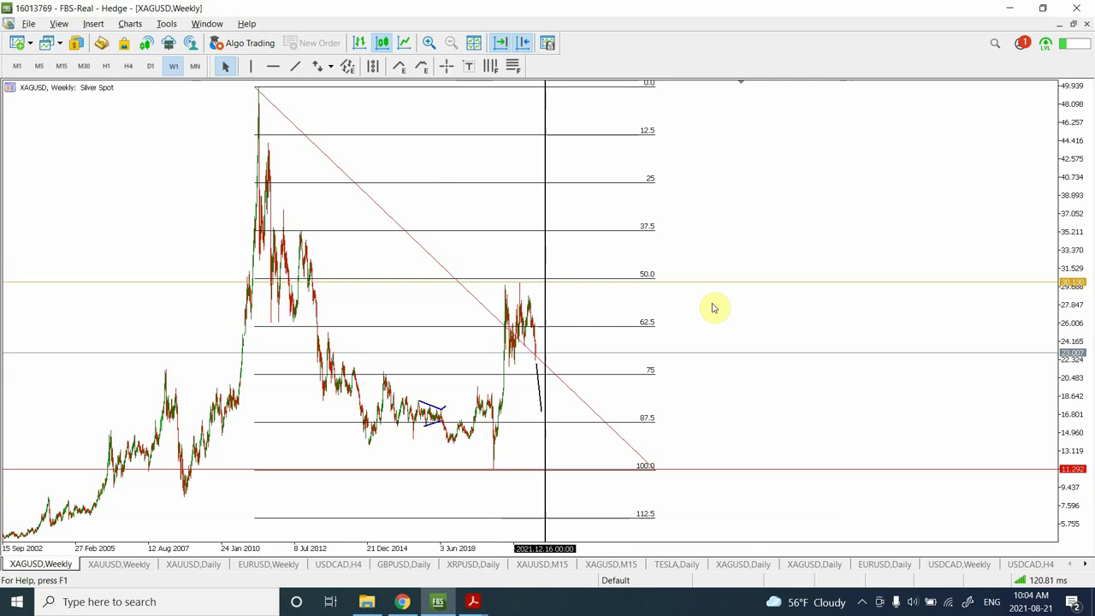
left_click(545, 318)
key("Delete")
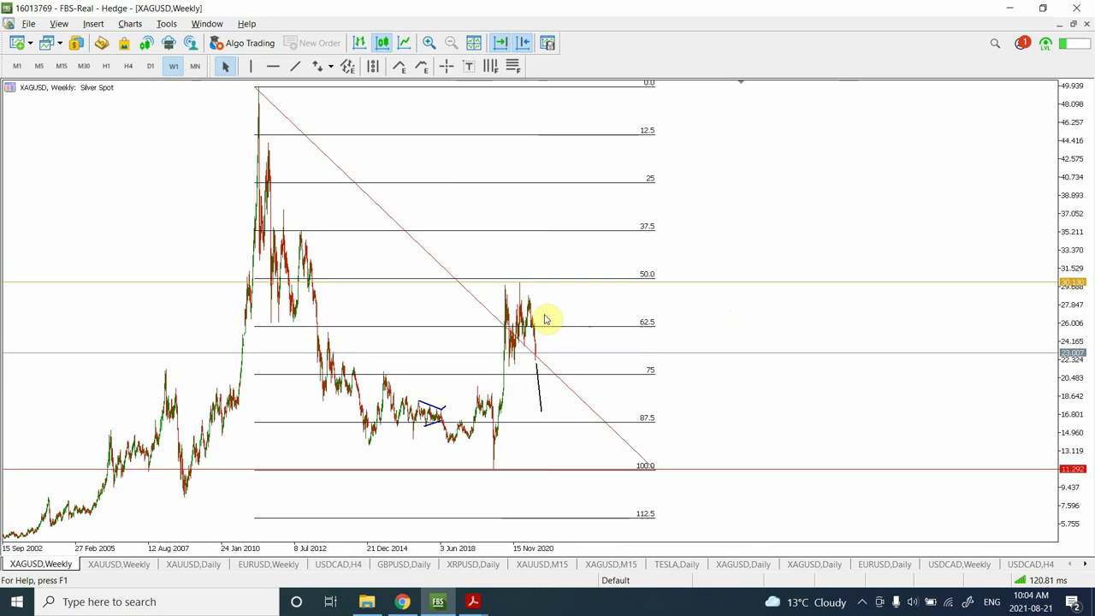
Step: Open the annotated daily XAUUSD chart and switch it to the weekly timeframe
left_click(131, 568)
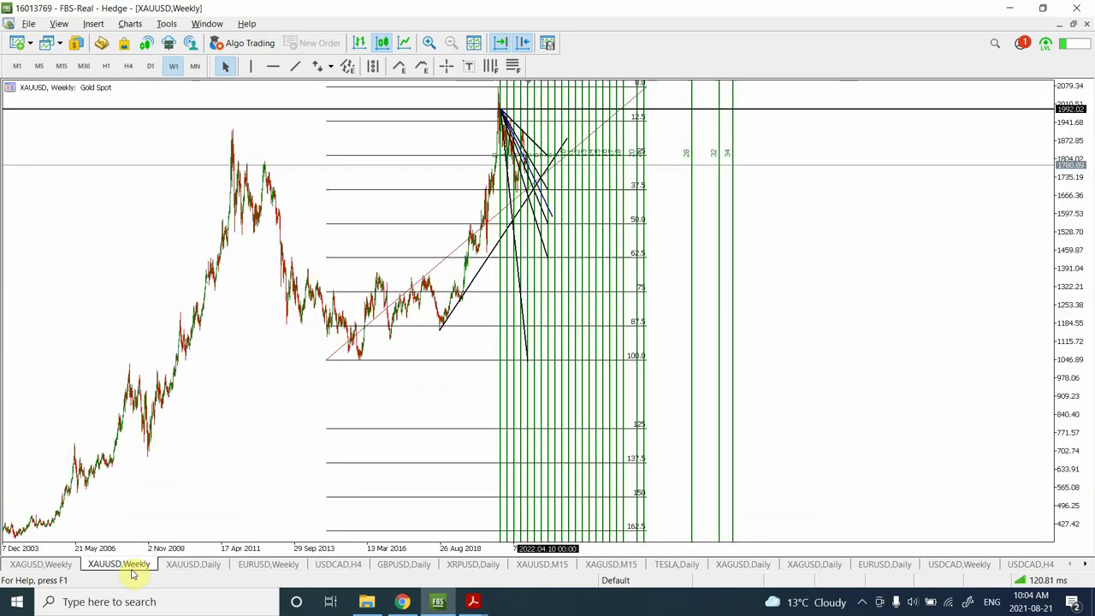
left_click(193, 568)
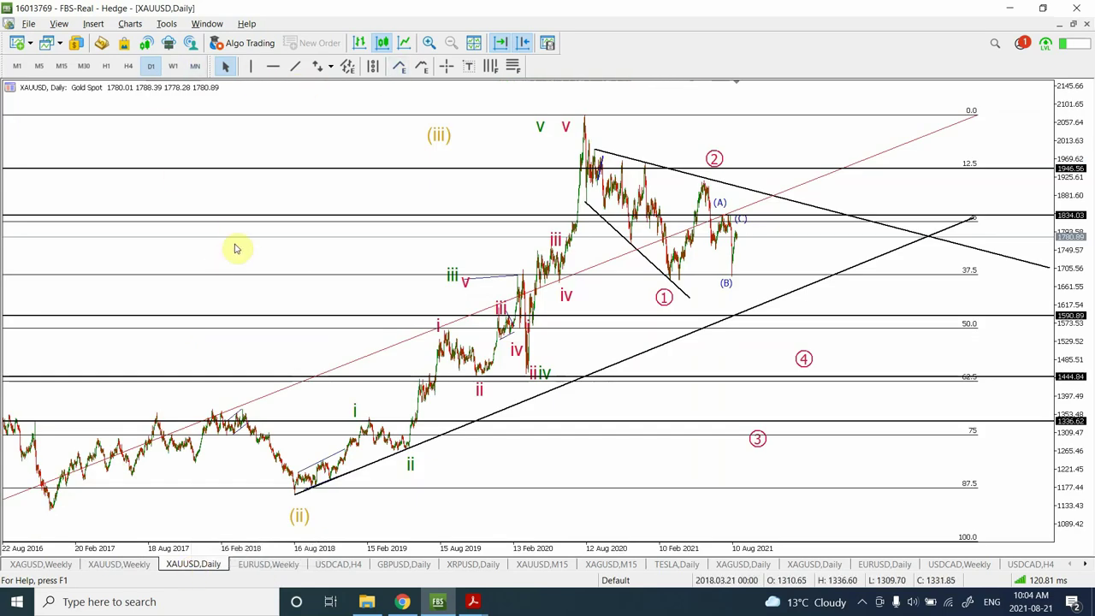
left_click(174, 66)
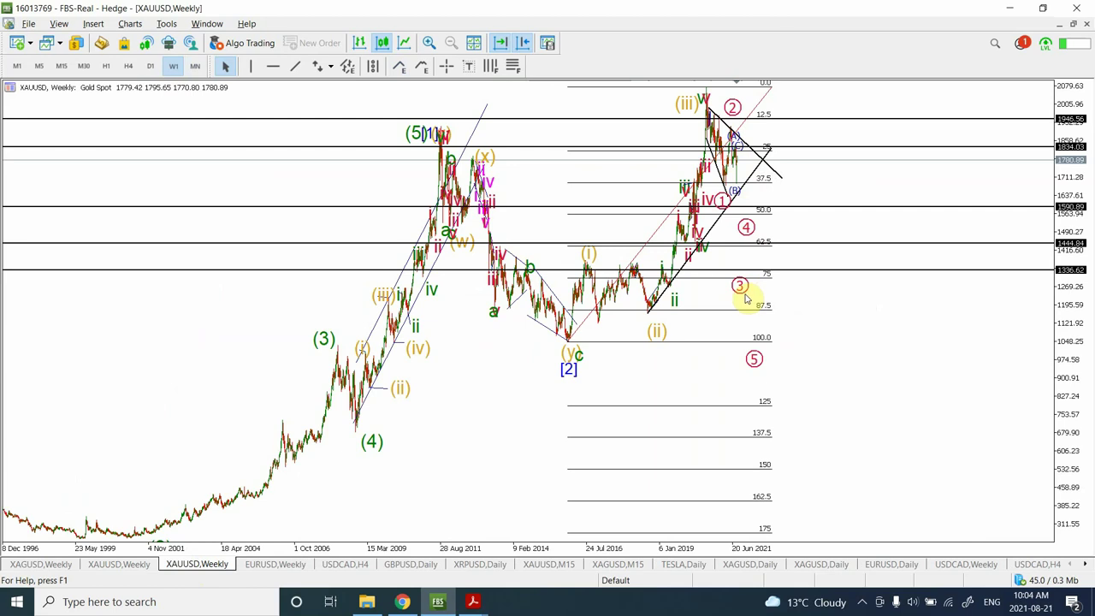
Step: Compare the weekly silver and gold charts, and reorder them so XAGUSD weekly comes after the first XAUUSD weekly chart
left_click(55, 567)
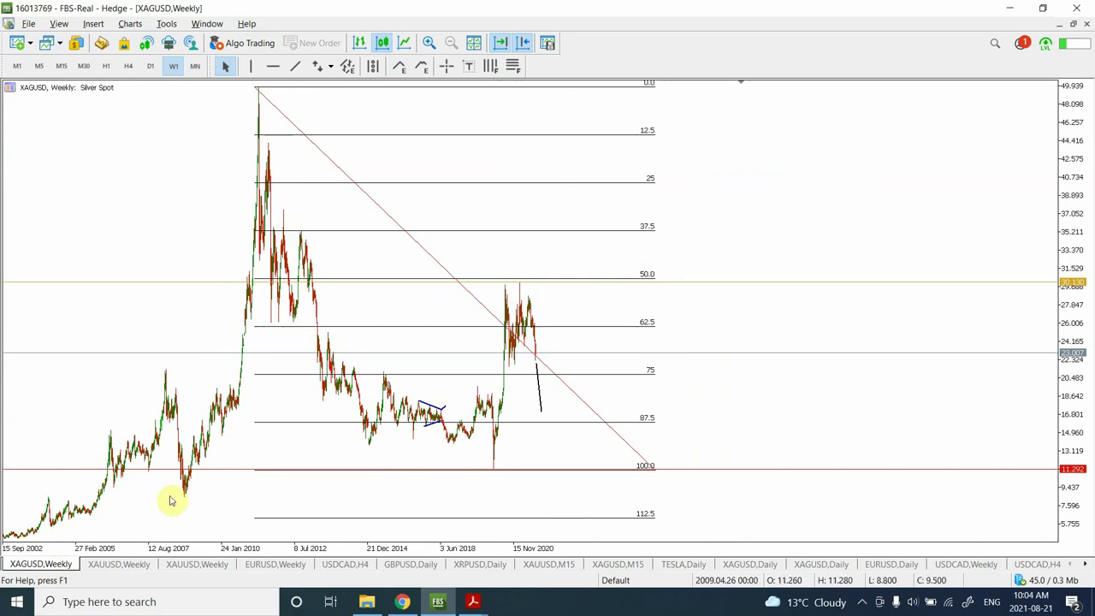
left_click(110, 567)
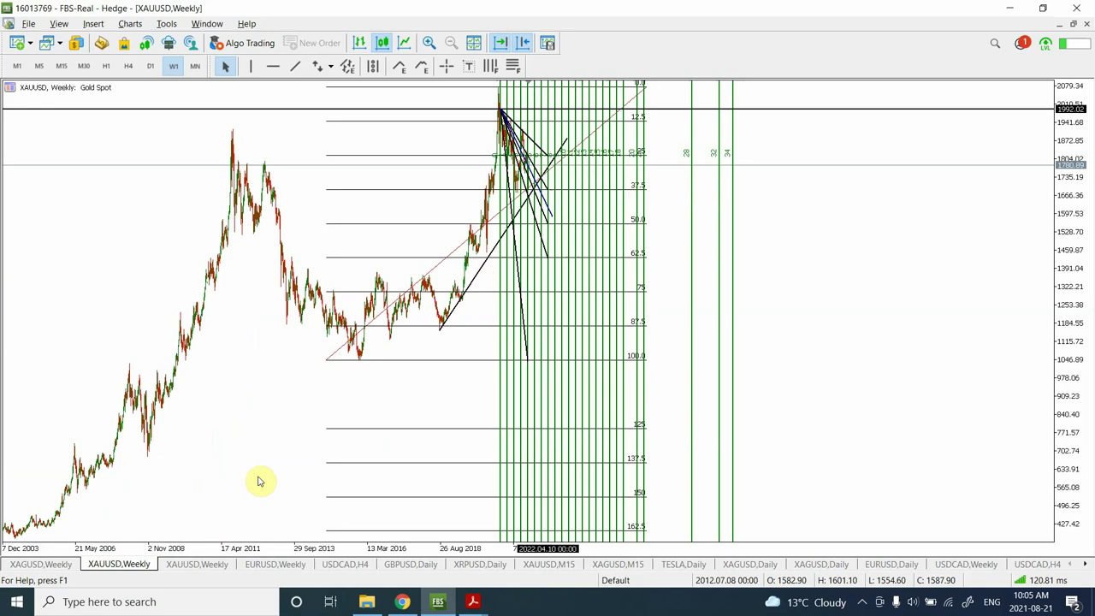
left_click(53, 565)
left_click_drag(95, 570, 94, 568)
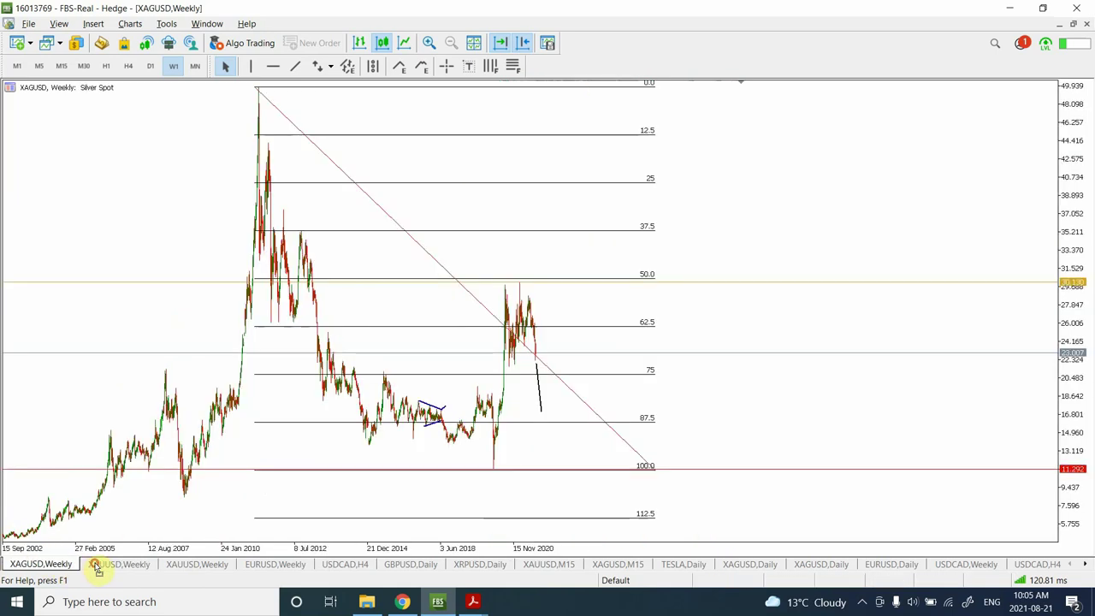
Step: On the annotated weekly XAUUSD chart, change the (iii) label near the 2020 peak to (i) and colour it MediumBlue
left_click(179, 567)
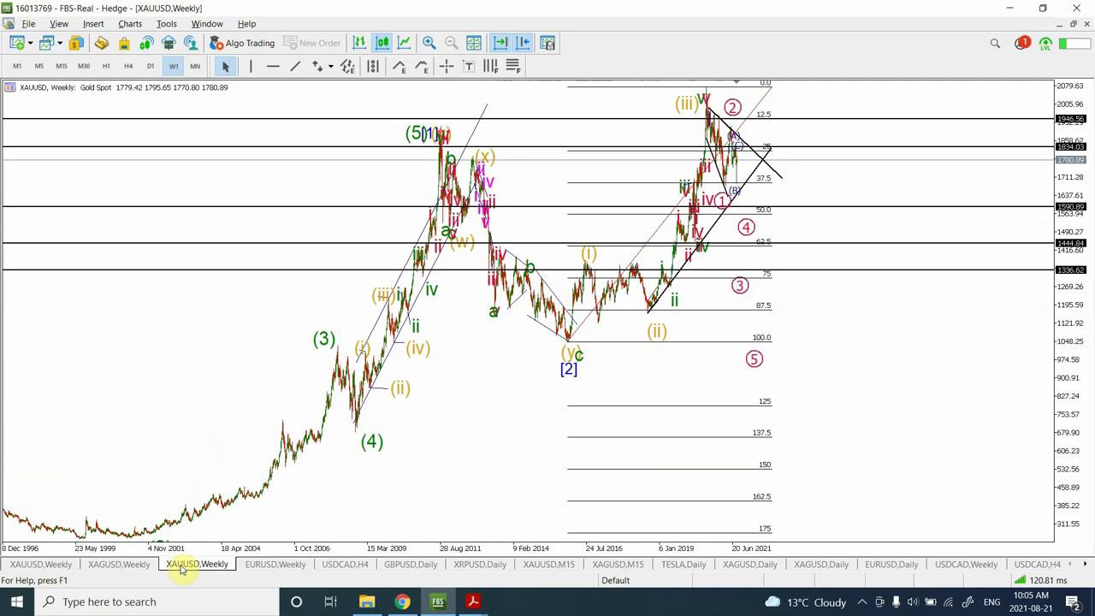
left_click(429, 44)
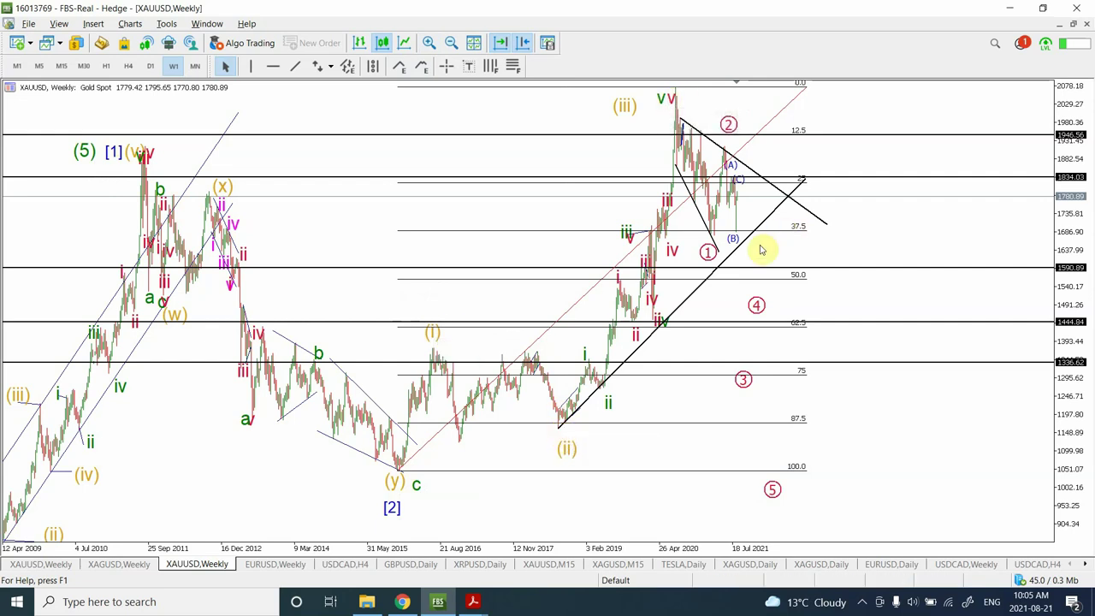
left_click(626, 112)
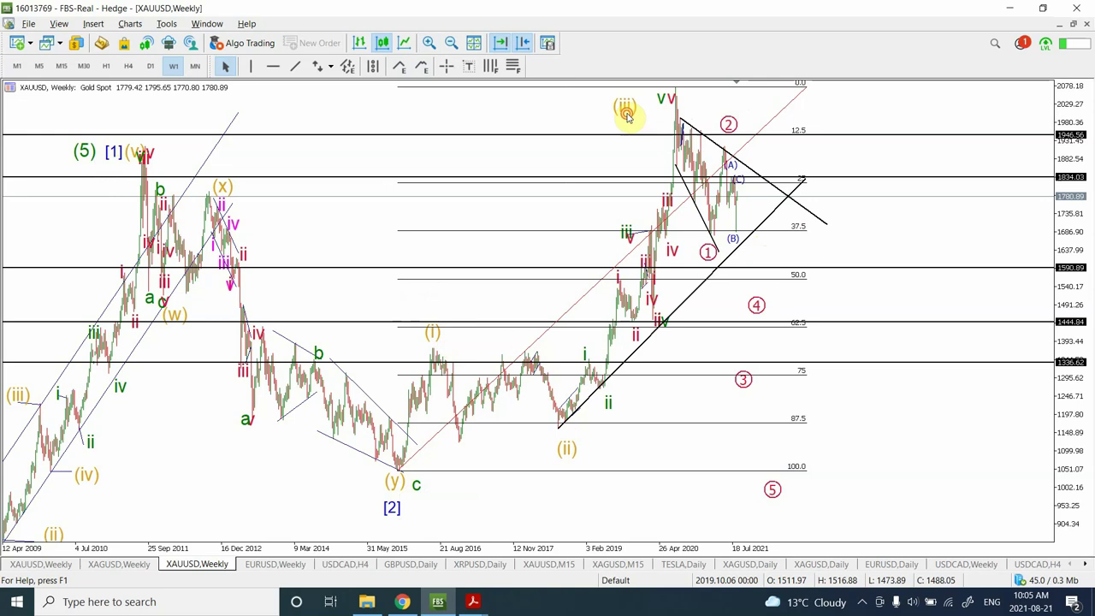
right_click(627, 114)
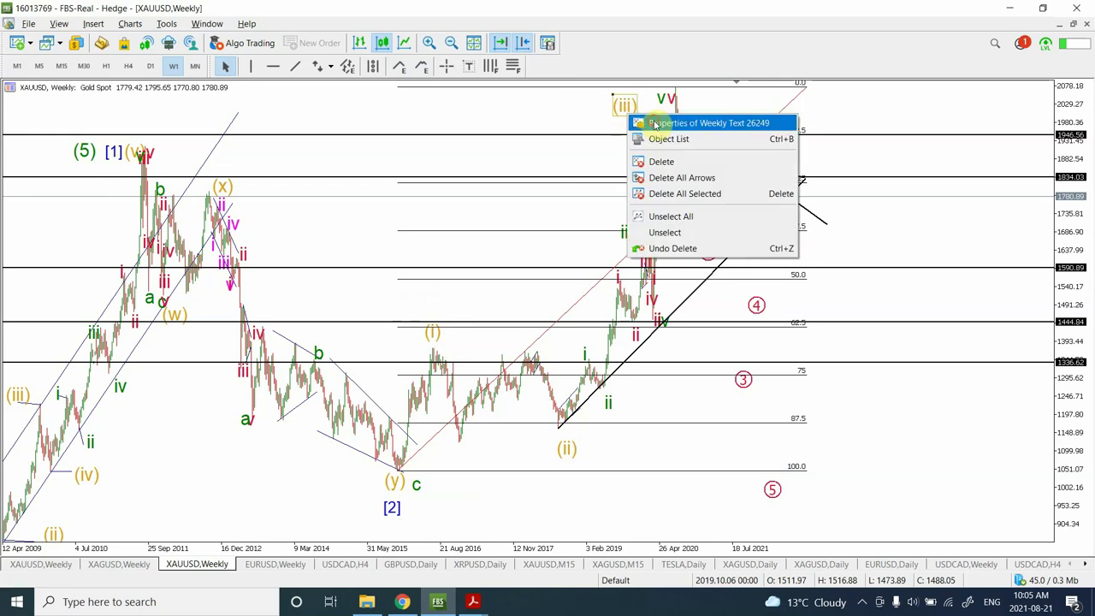
left_click(654, 126)
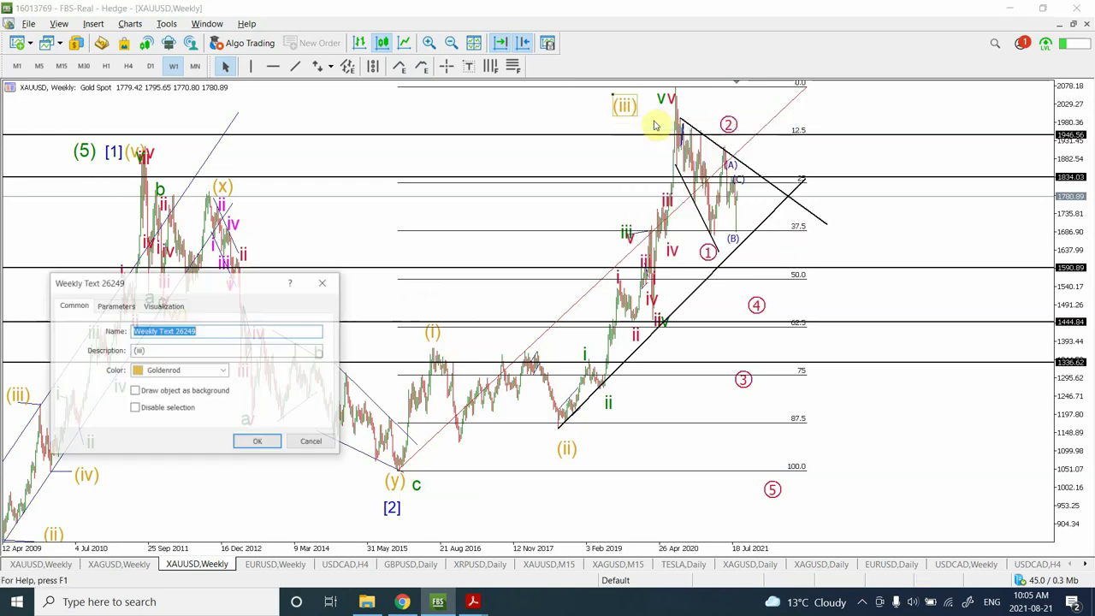
left_click(139, 351)
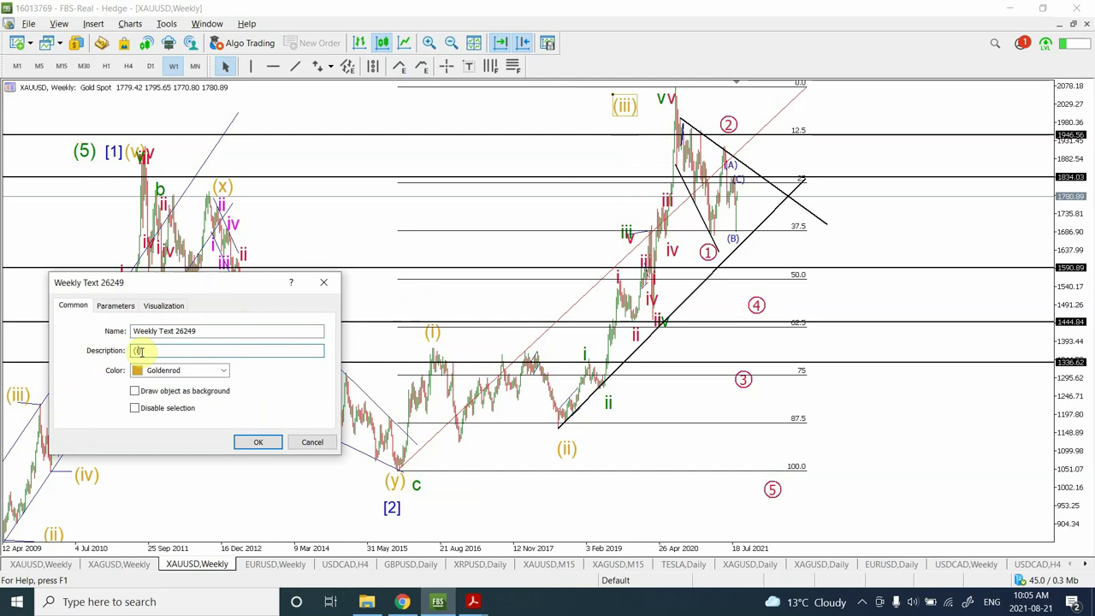
key("BackSpace")
key("BackSpace")
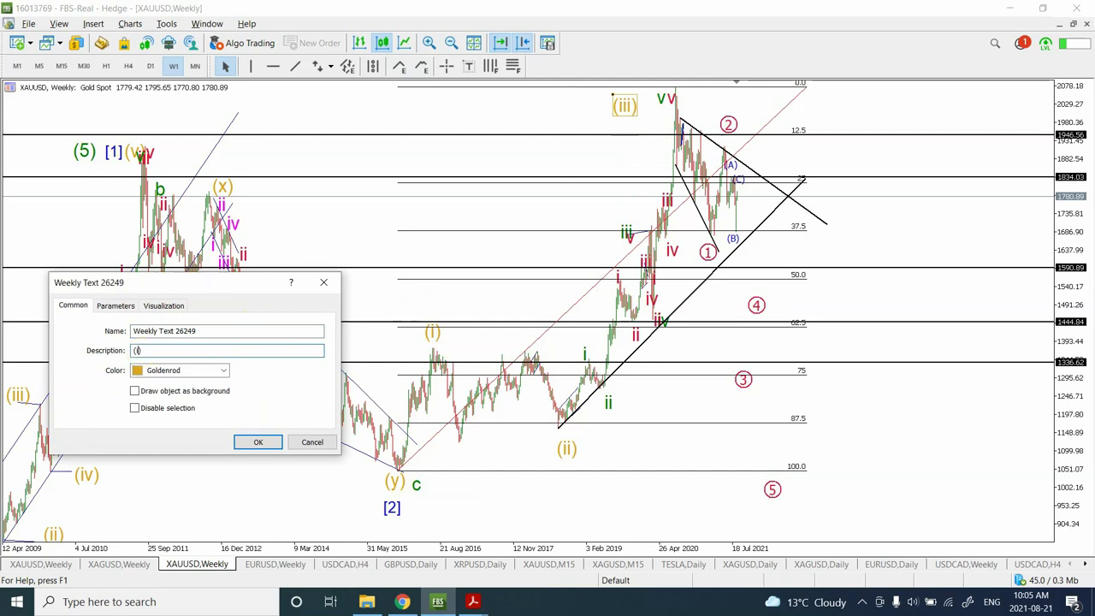
left_click(226, 374)
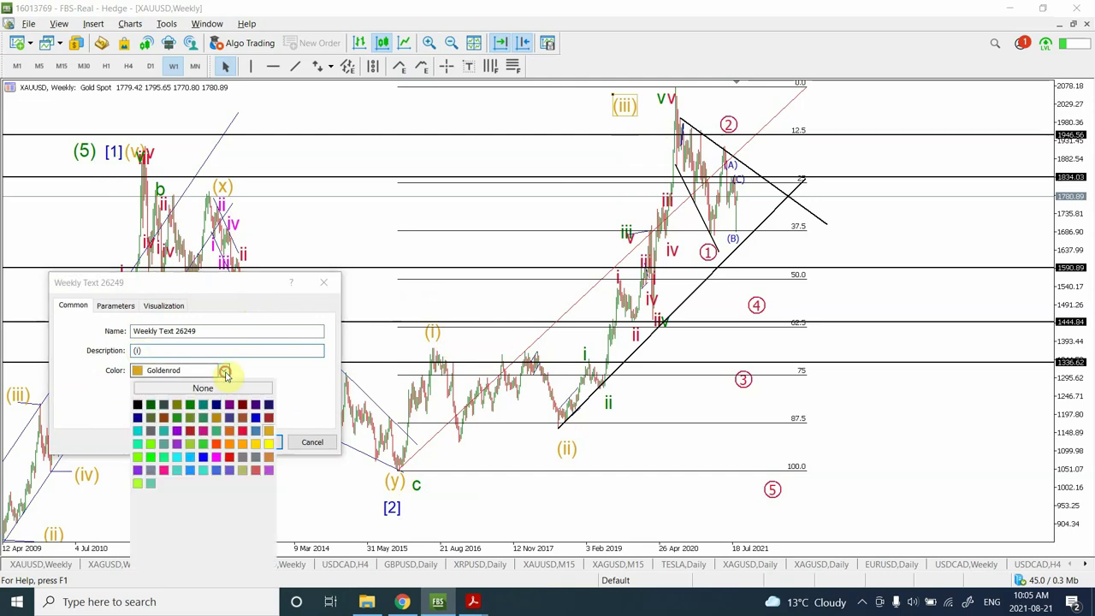
left_click(254, 417)
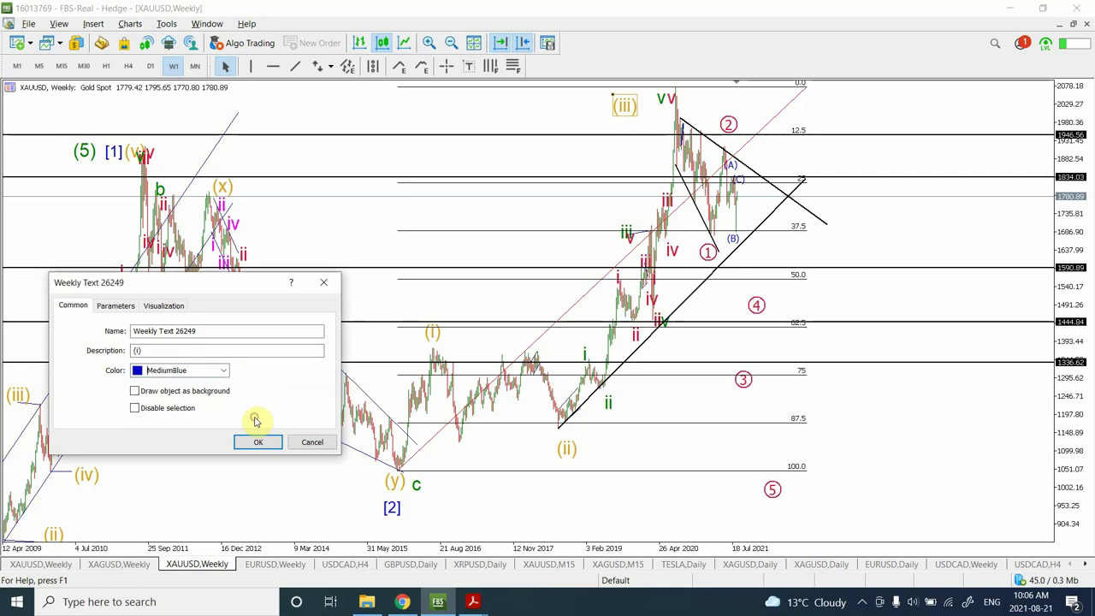
left_click(259, 443)
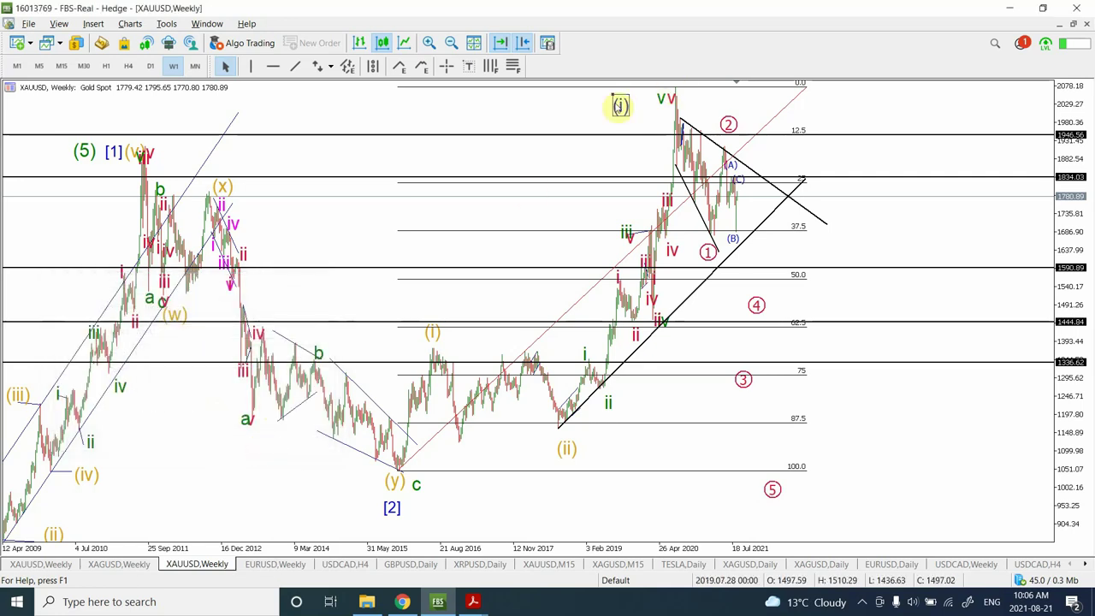
left_click(620, 107)
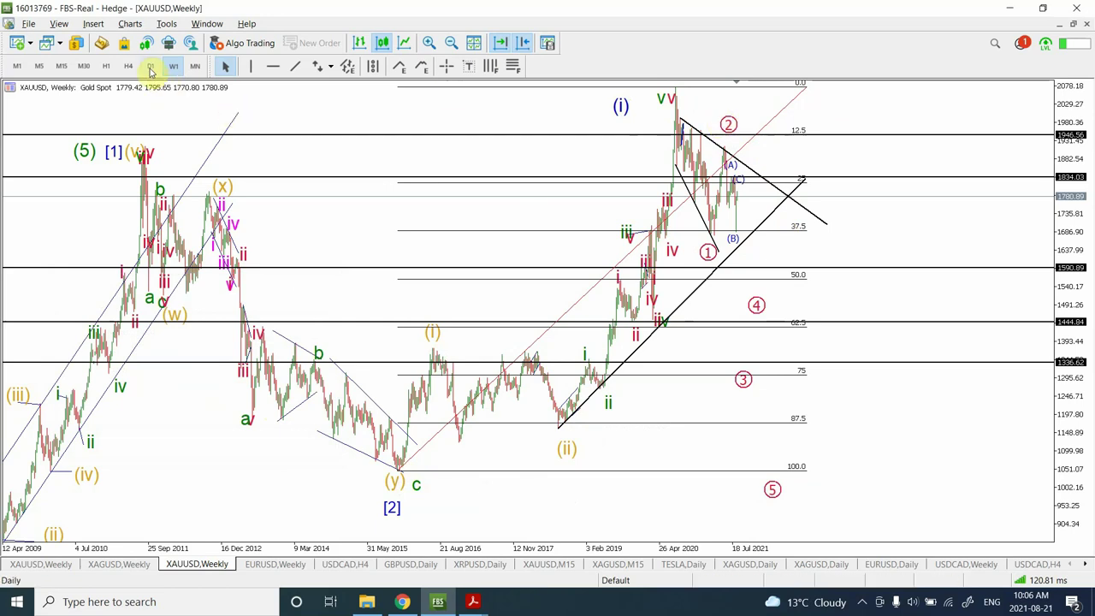
Step: Switch the annotated XAUUSD chart to the daily timeframe and examine the (A), (B), (C) waves around the 1834.03 level up close
left_click(151, 68)
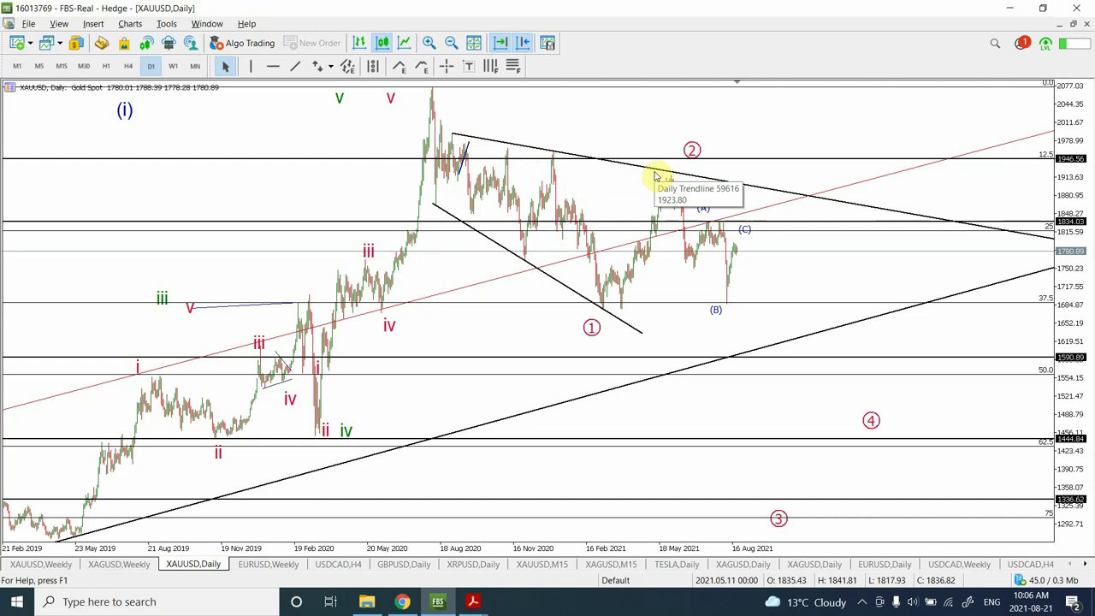
left_click(452, 43)
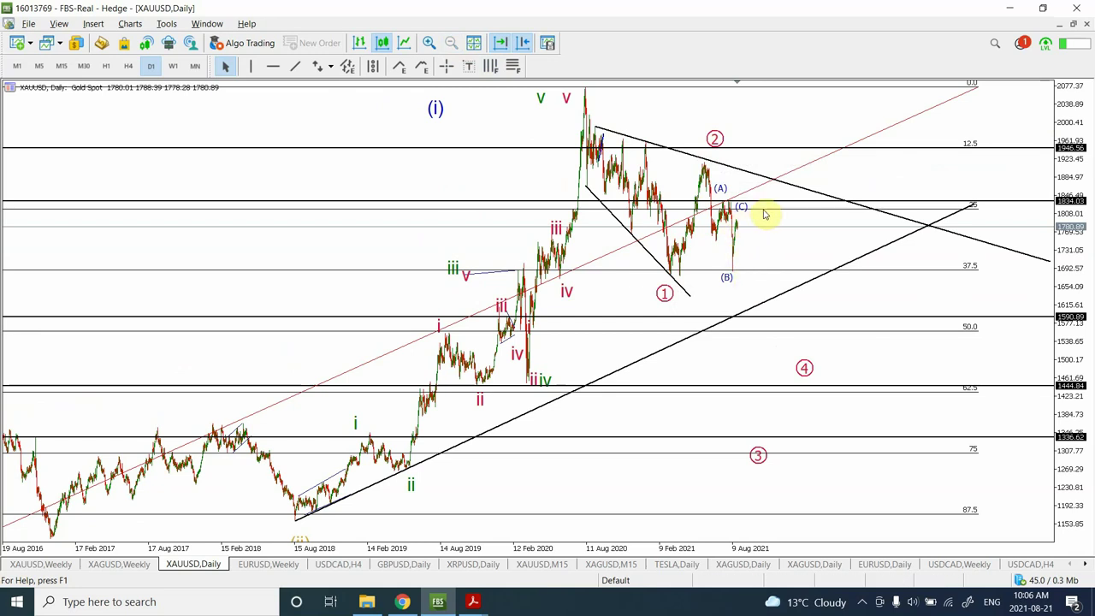
left_click(429, 43)
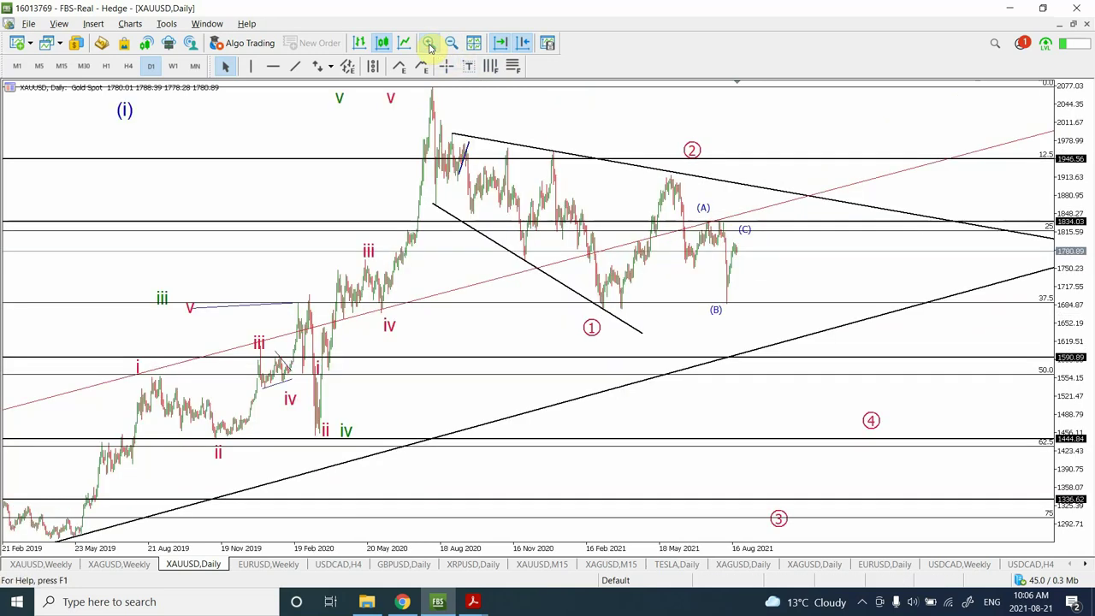
left_click(429, 44)
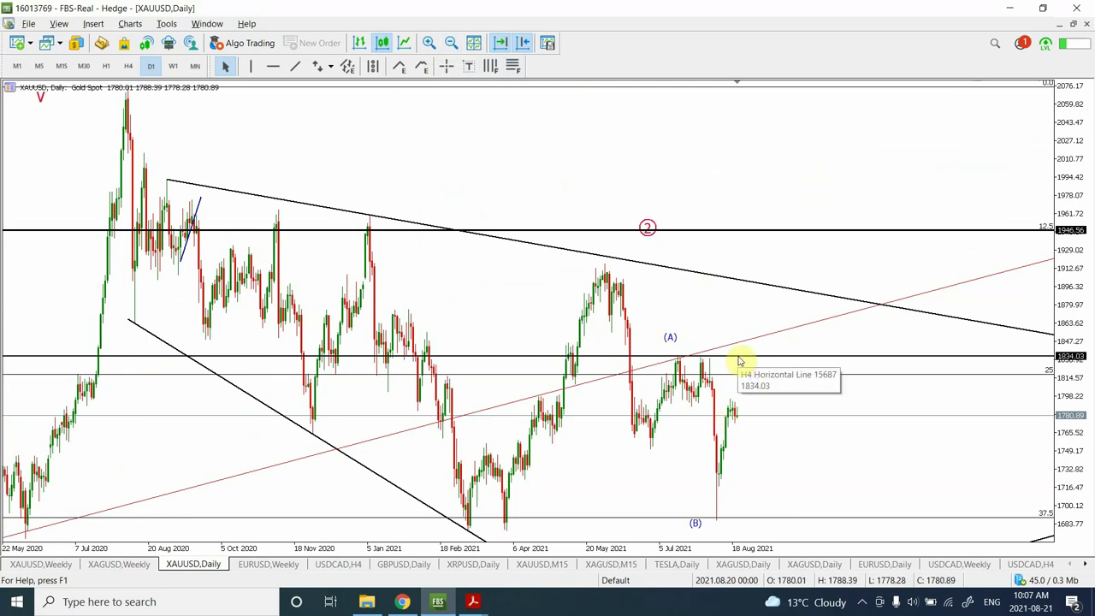
left_click(735, 414)
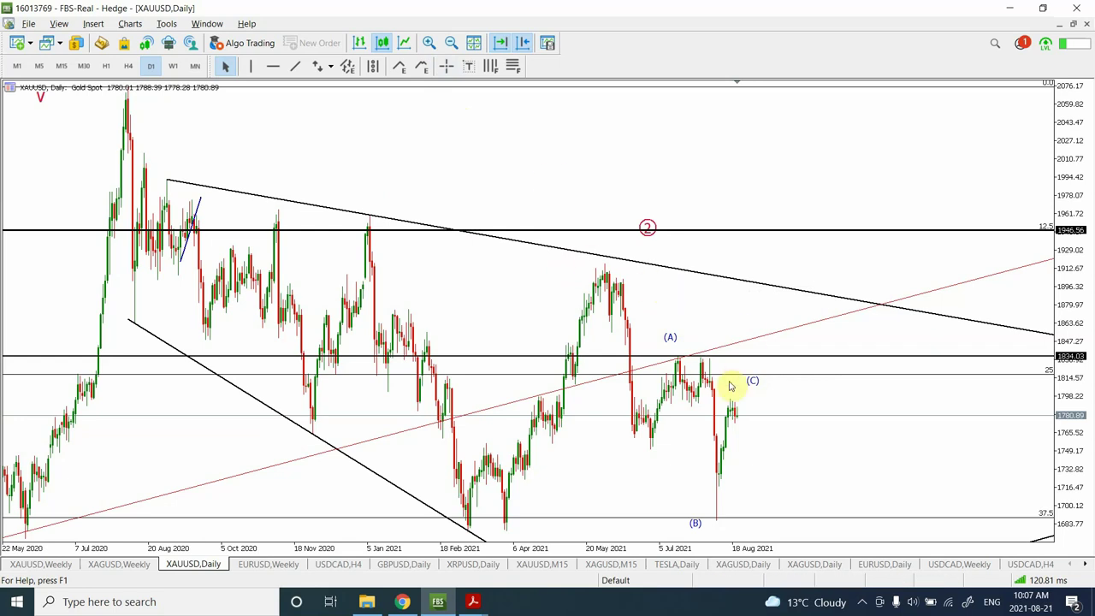
Step: Examine the XAUUSD move from wave (B) towards (C) on the H4 and H1 timeframes
left_click(129, 67)
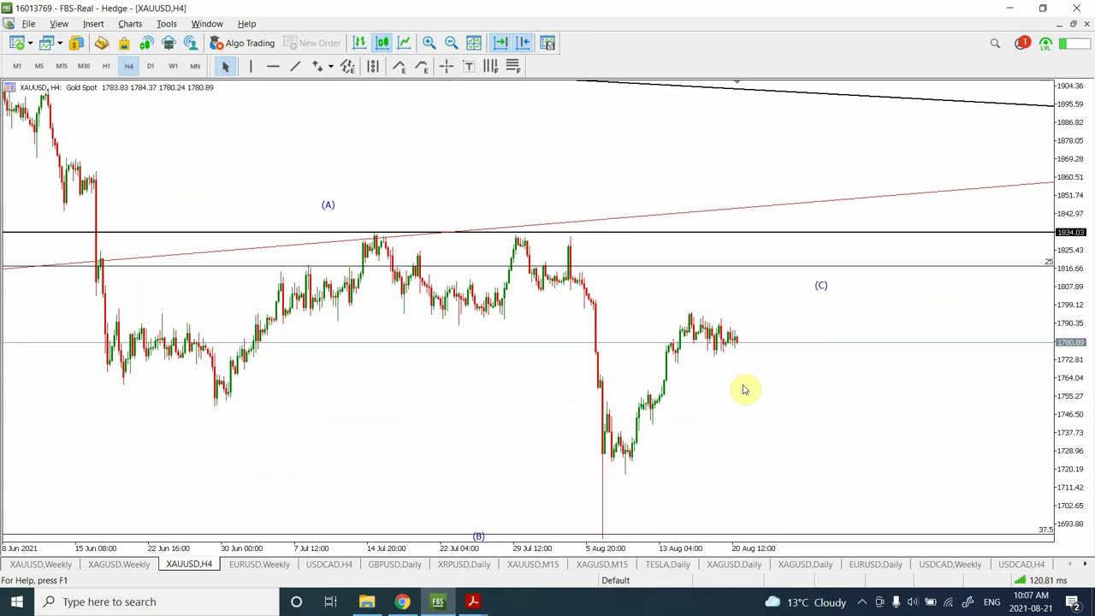
left_click(452, 44)
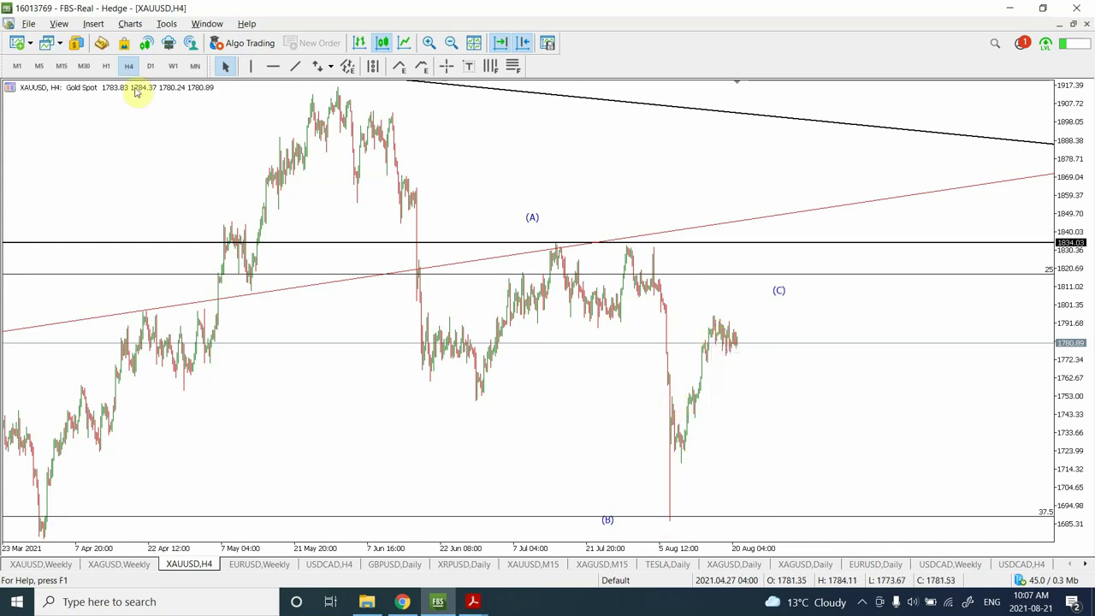
left_click(106, 65)
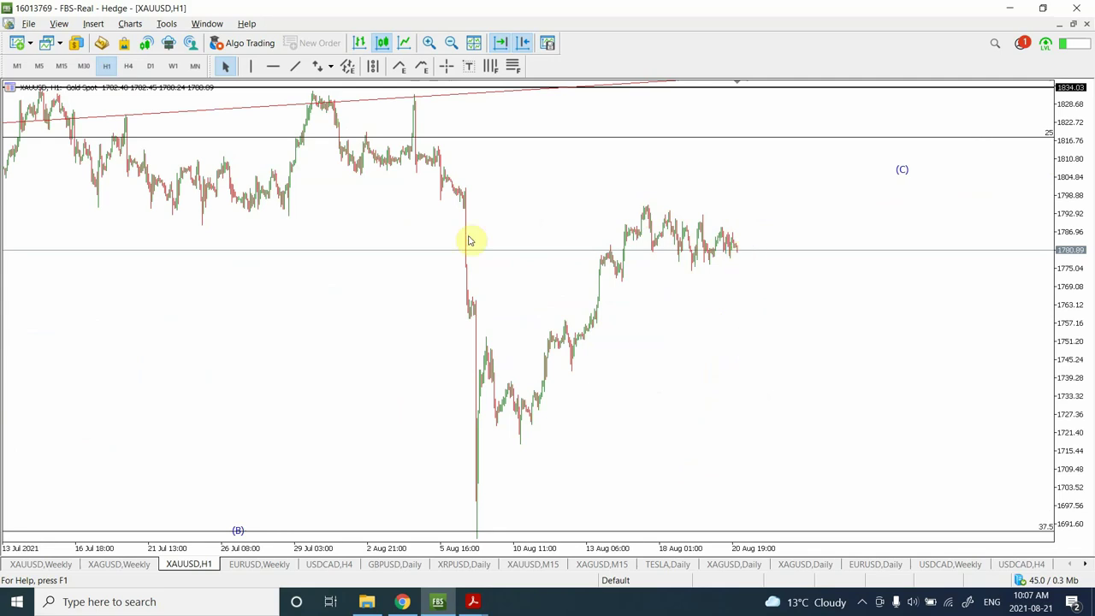
left_click(128, 67)
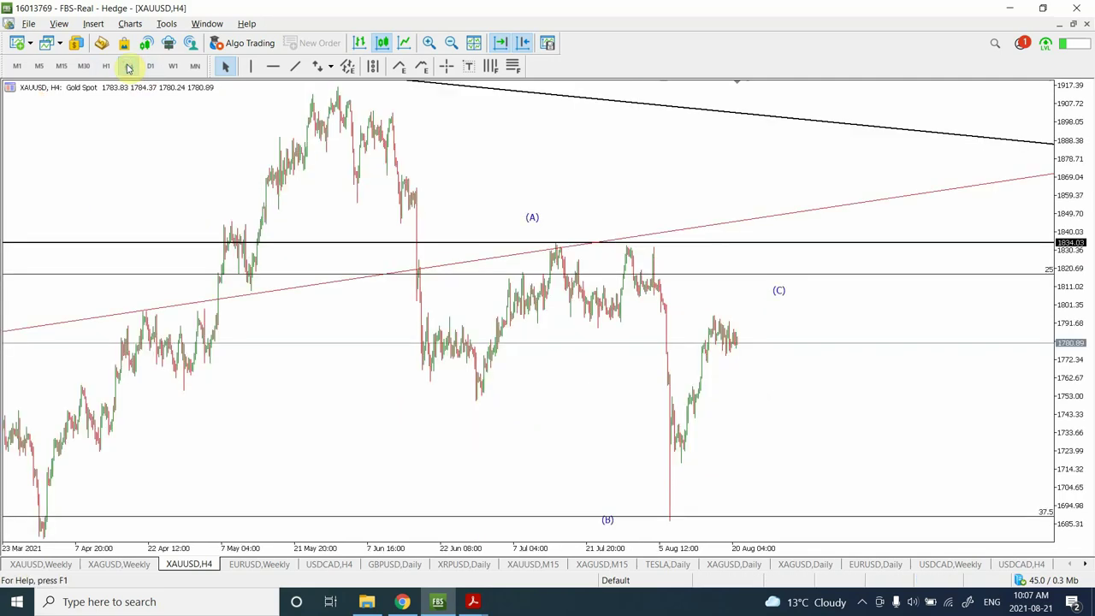
Step: Return XAUUSD to the daily timeframe and review the wider circled wave count against the converging trendlines
left_click(151, 66)
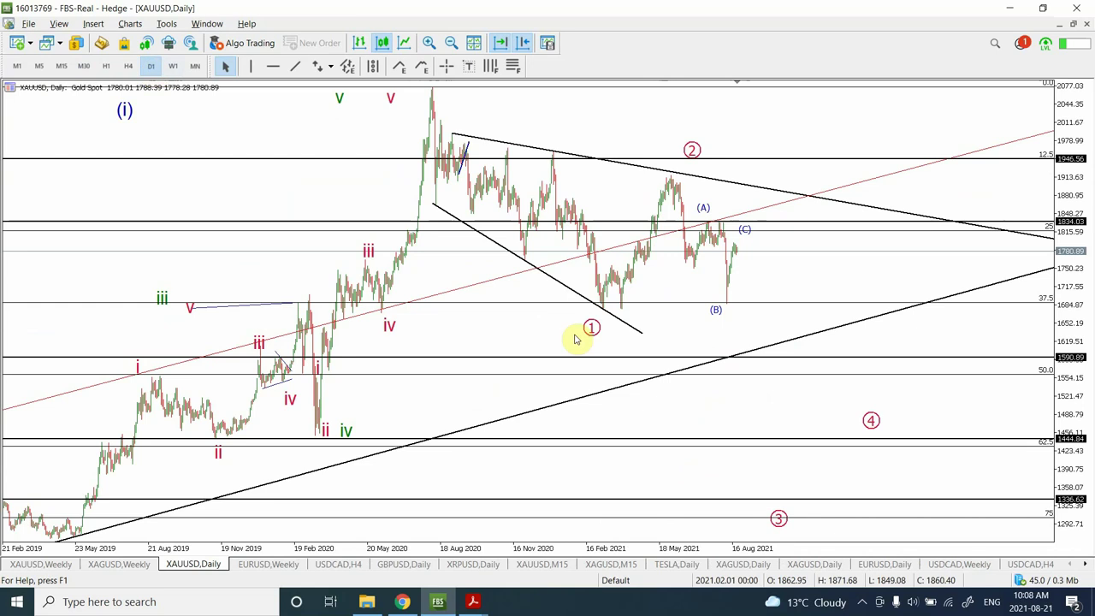
left_click(451, 43)
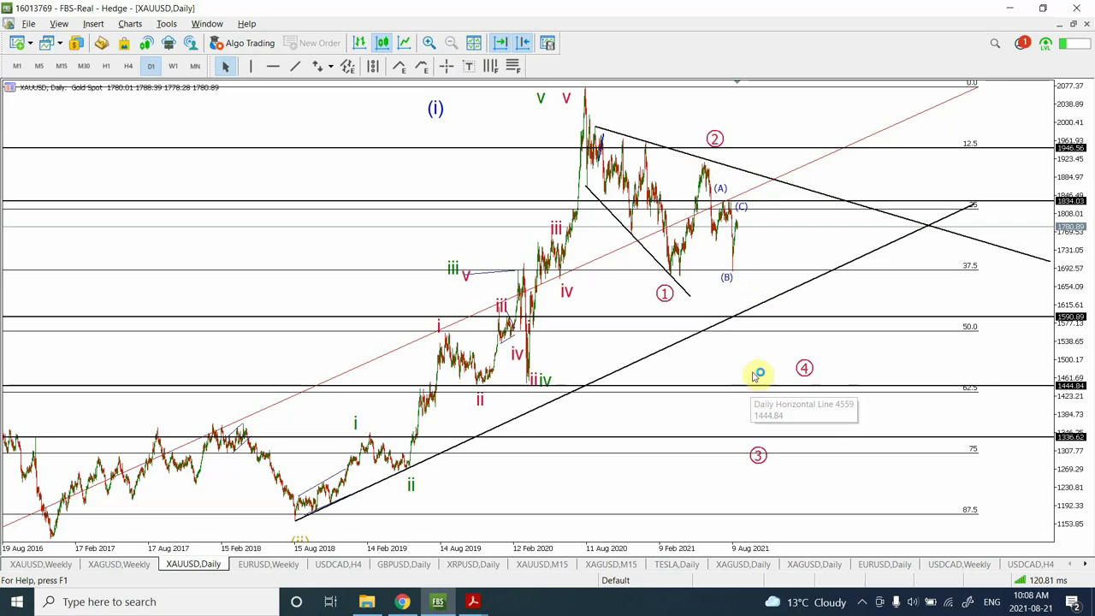
left_click(740, 220)
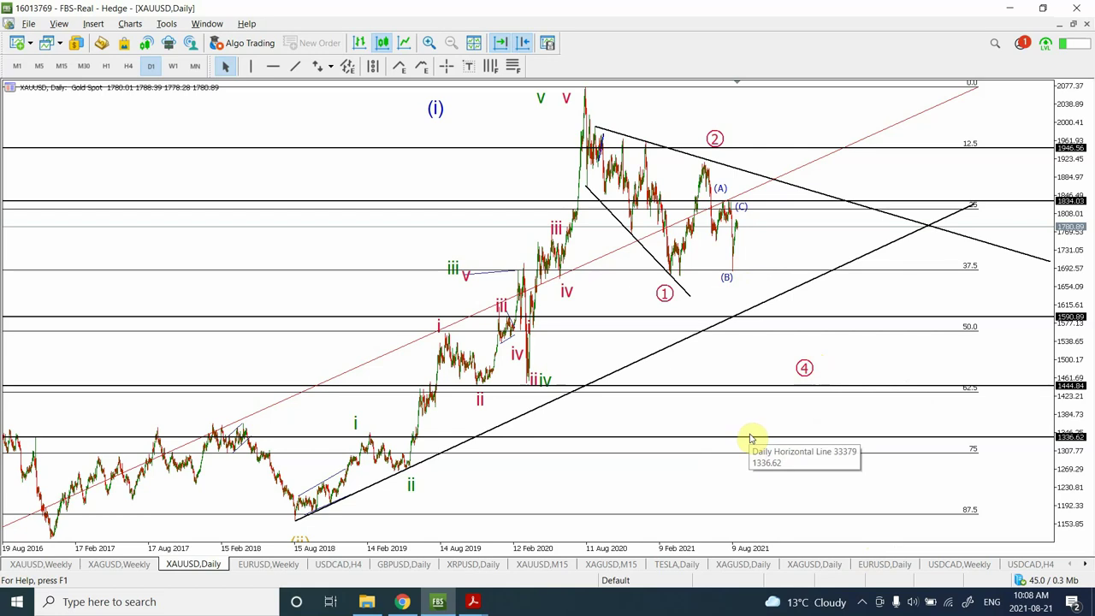
Step: Open the weekly XAGUSD chart, compress its price scale and switch it to the monthly timeframe
left_click(112, 564)
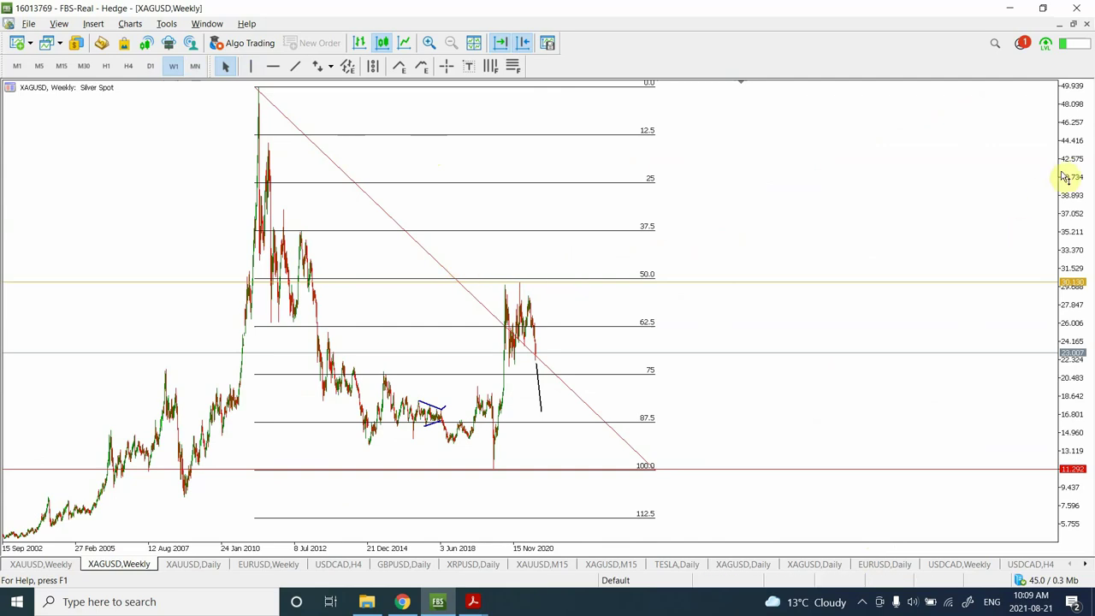
left_click_drag(1072, 176, 1075, 416)
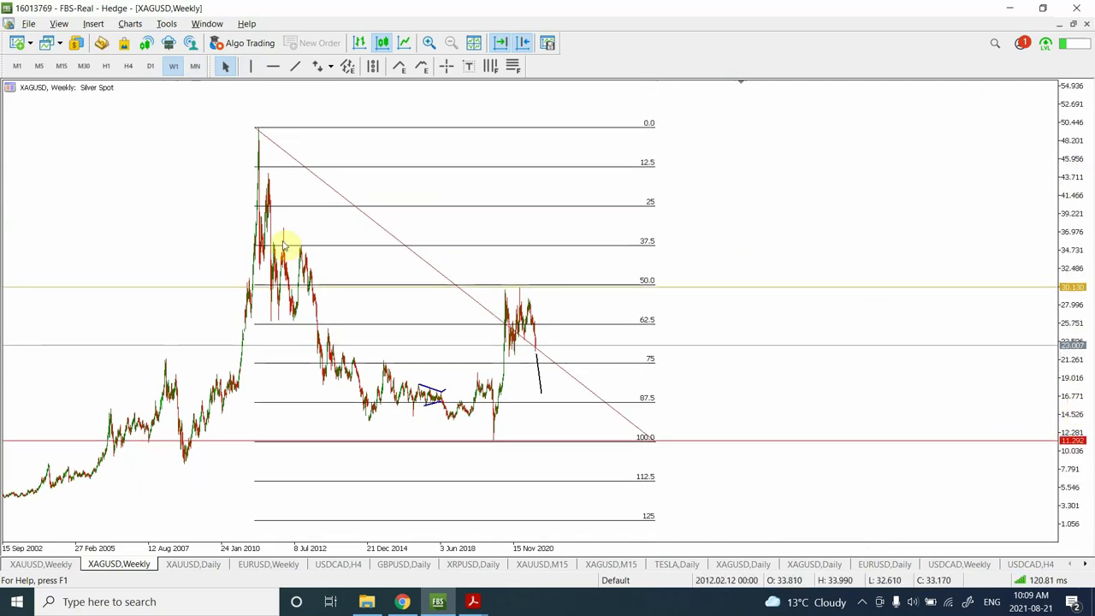
left_click(193, 67)
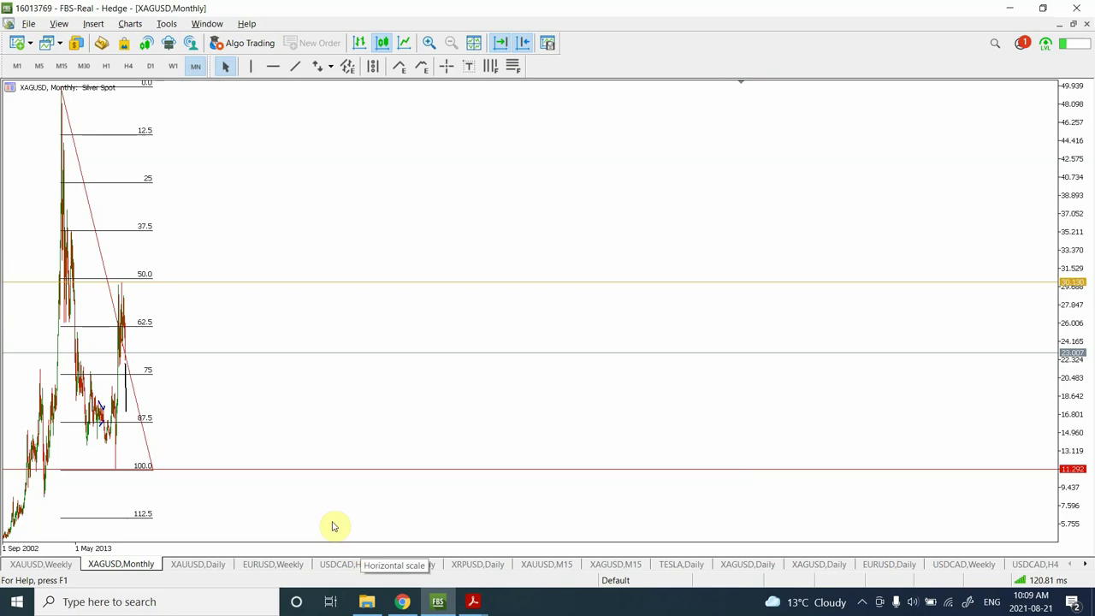
Step: Examine silver's long-term decline and rebound against the Fibonacci levels on the monthly, weekly and daily timeframes
left_click(428, 46)
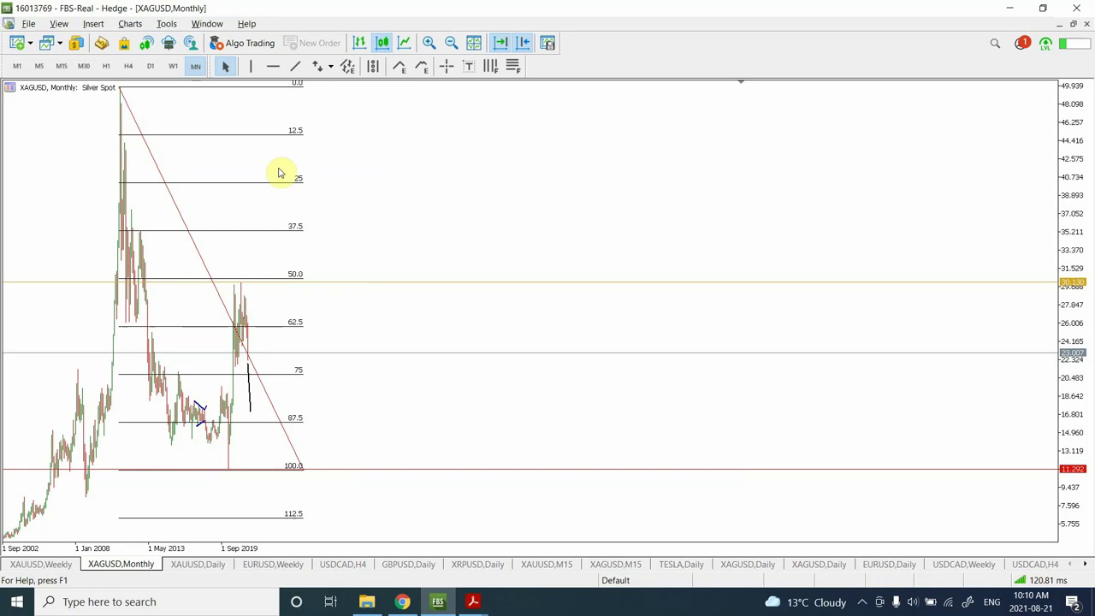
left_click(172, 67)
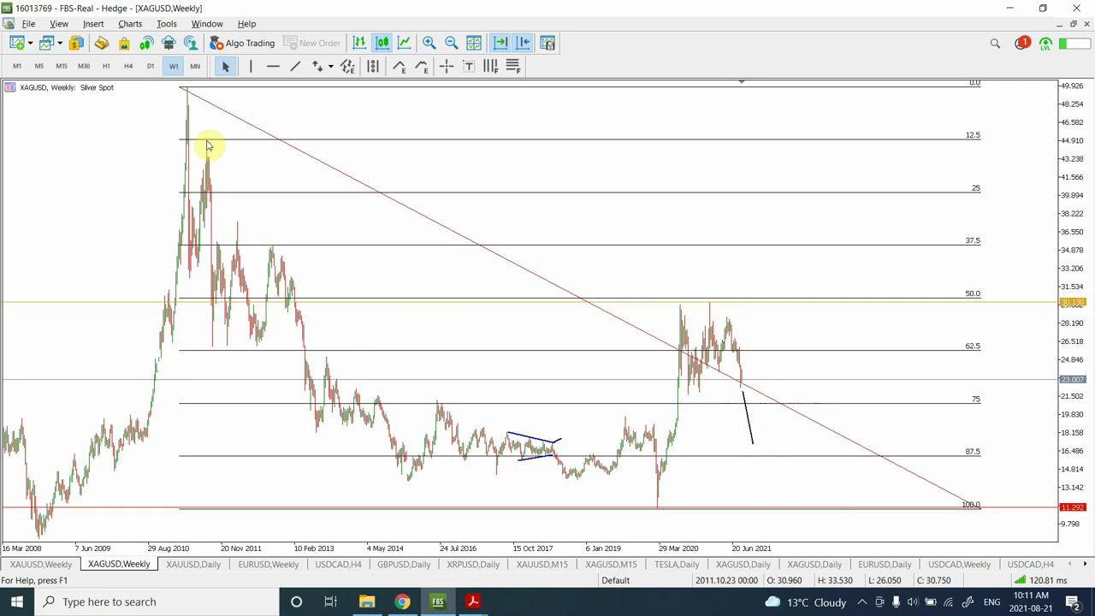
left_click(150, 66)
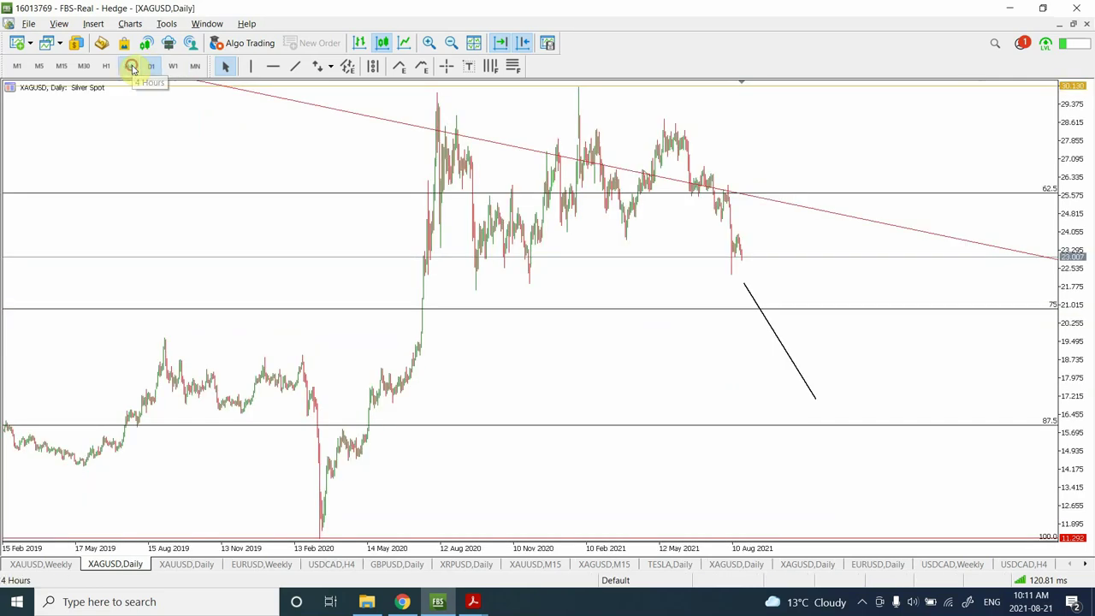
Step: Add a horizontal line at 25.998 on the H4 XAGUSD chart at the early August 2021 high, and return to the daily timeframe
left_click(129, 67)
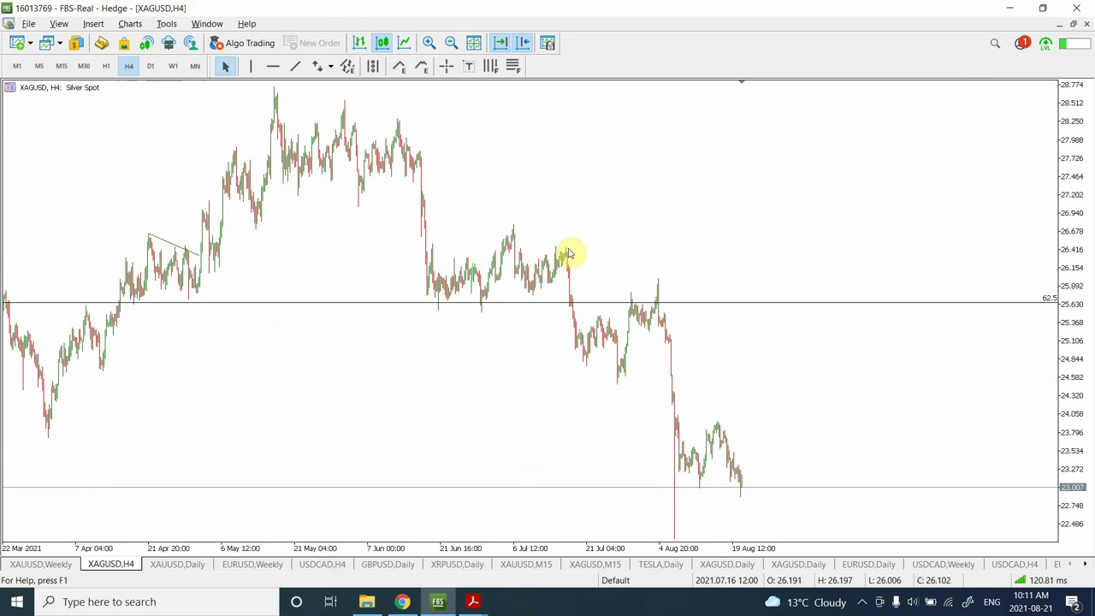
left_click(273, 67)
left_click_drag(616, 297, 628, 281)
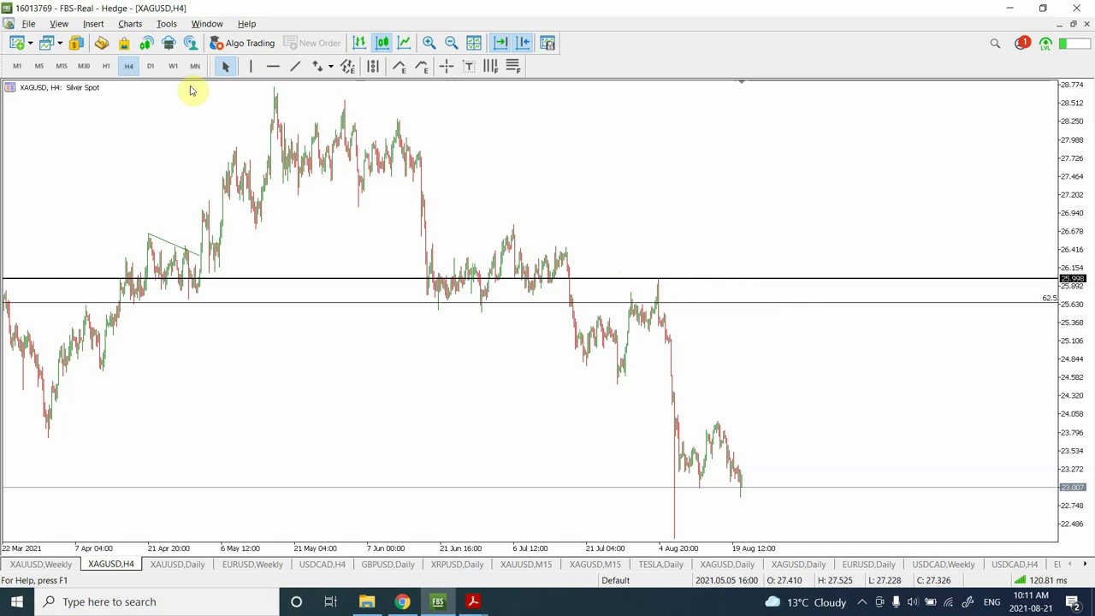
left_click(152, 69)
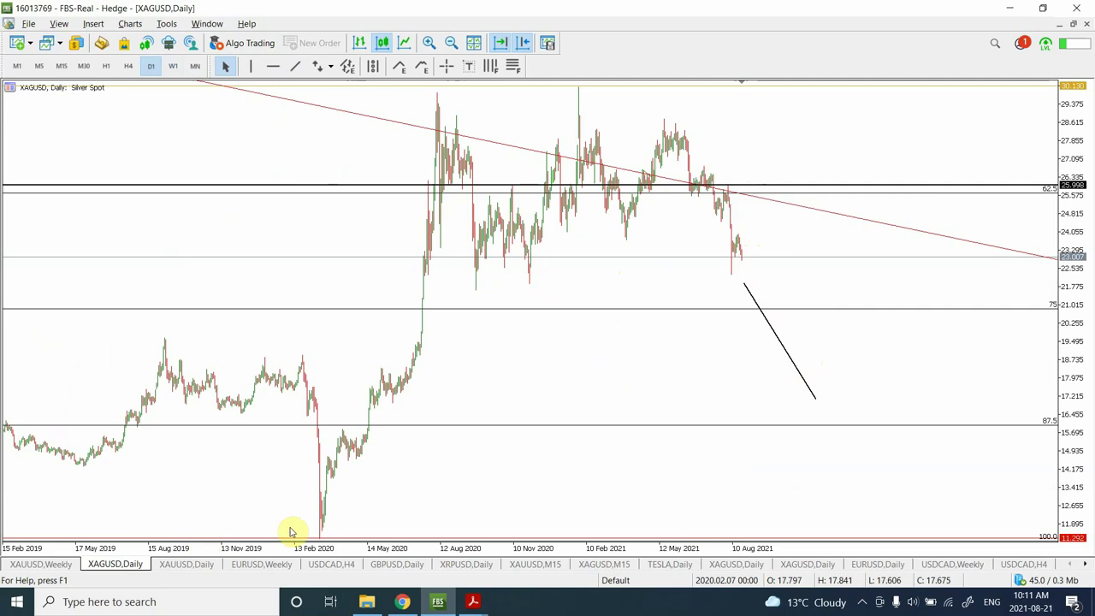
Step: Open the weekly EURUSD chart and delete its Fibonacci retracement
left_click(267, 566)
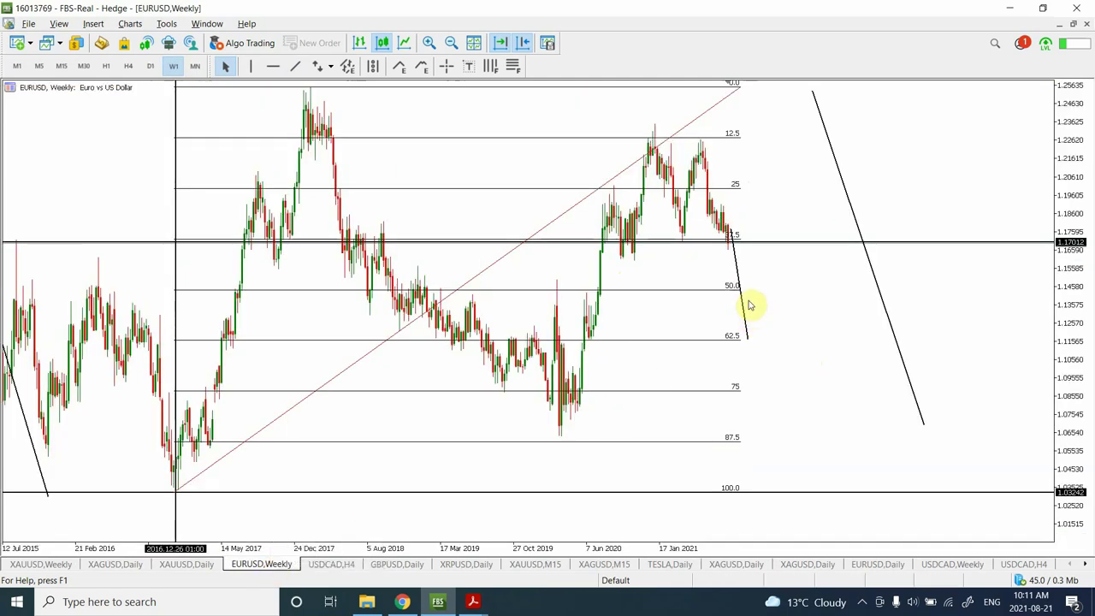
left_click(451, 46)
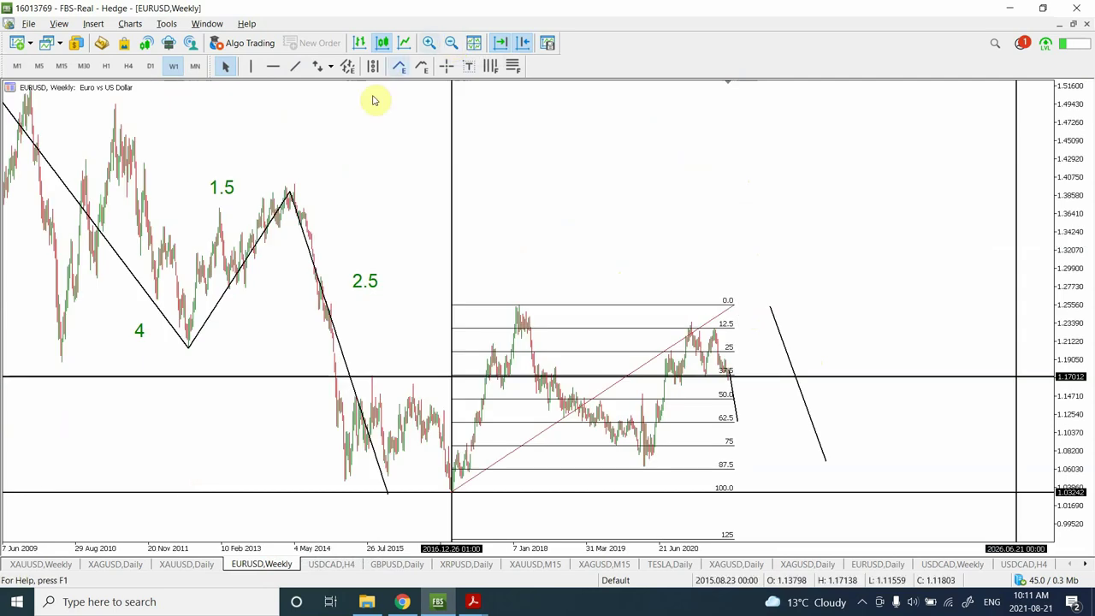
left_click(428, 43)
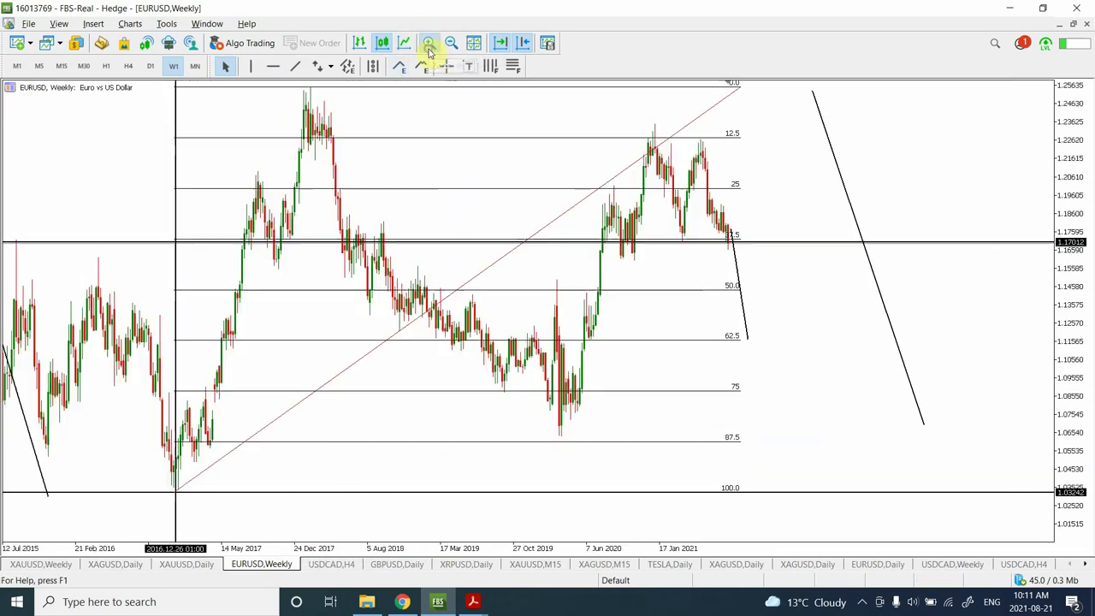
left_click(488, 275)
key("Delete")
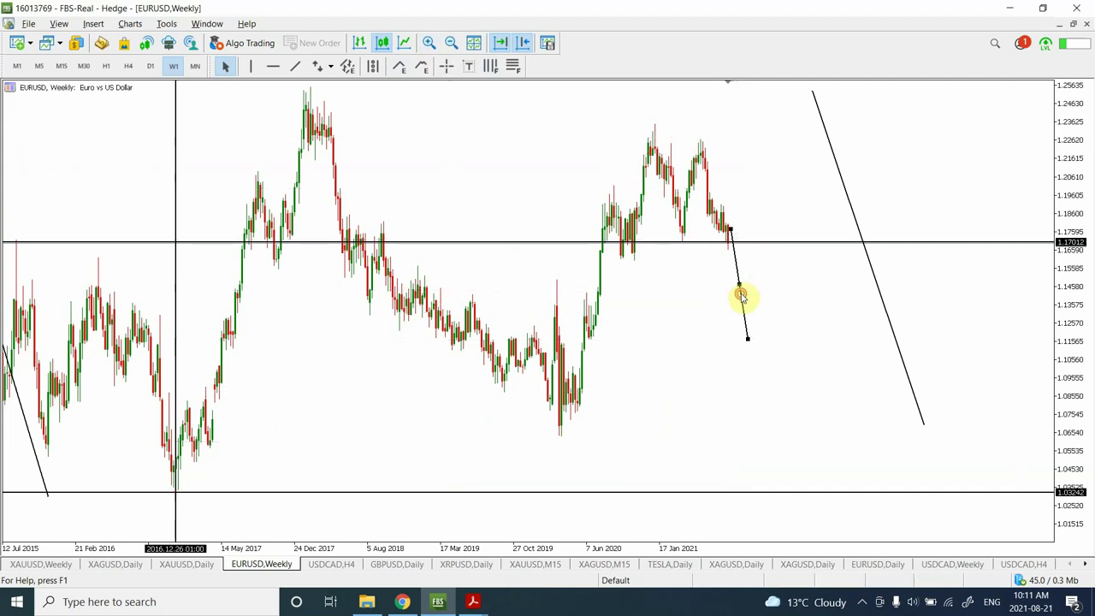
Step: Reshape the short falling trendline beside the latest EURUSD candles to run from about 1.181 down to about 1.079
left_click_drag(748, 339, 791, 399)
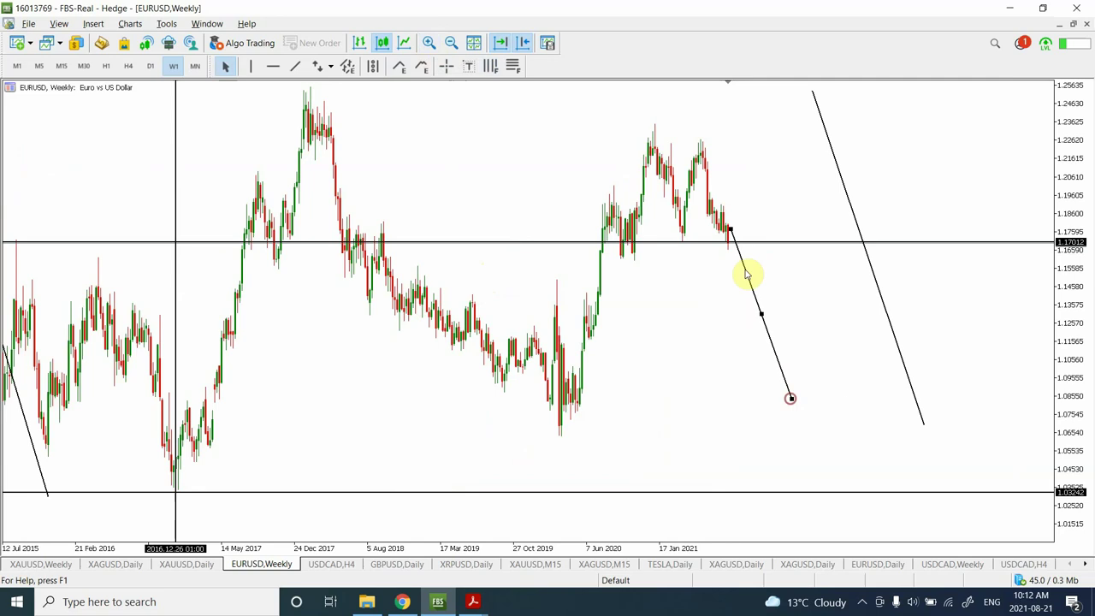
left_click_drag(728, 227, 732, 224)
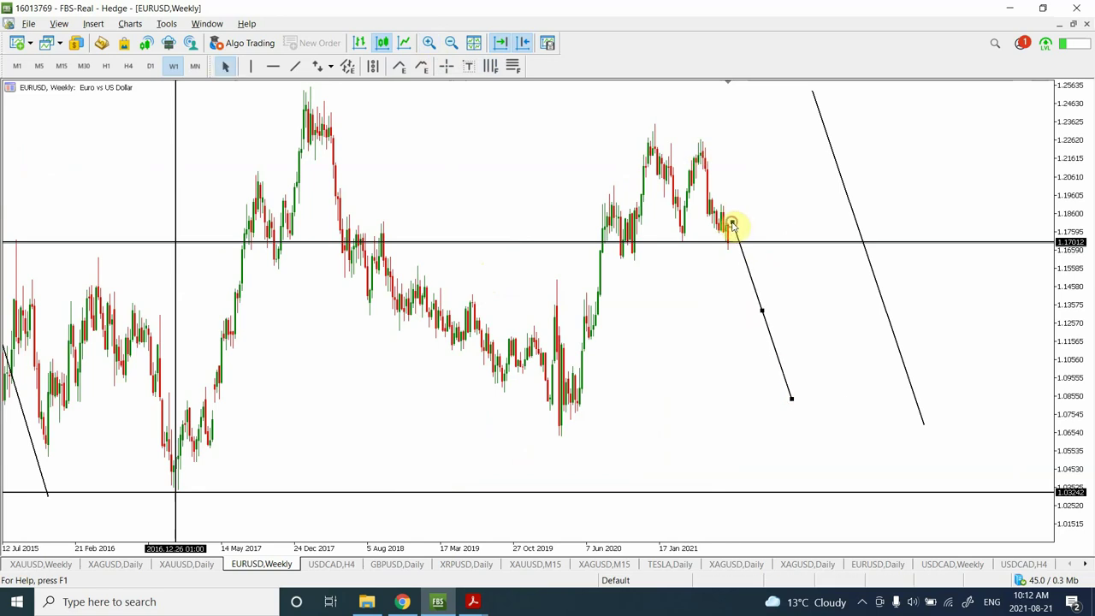
double_click(778, 357)
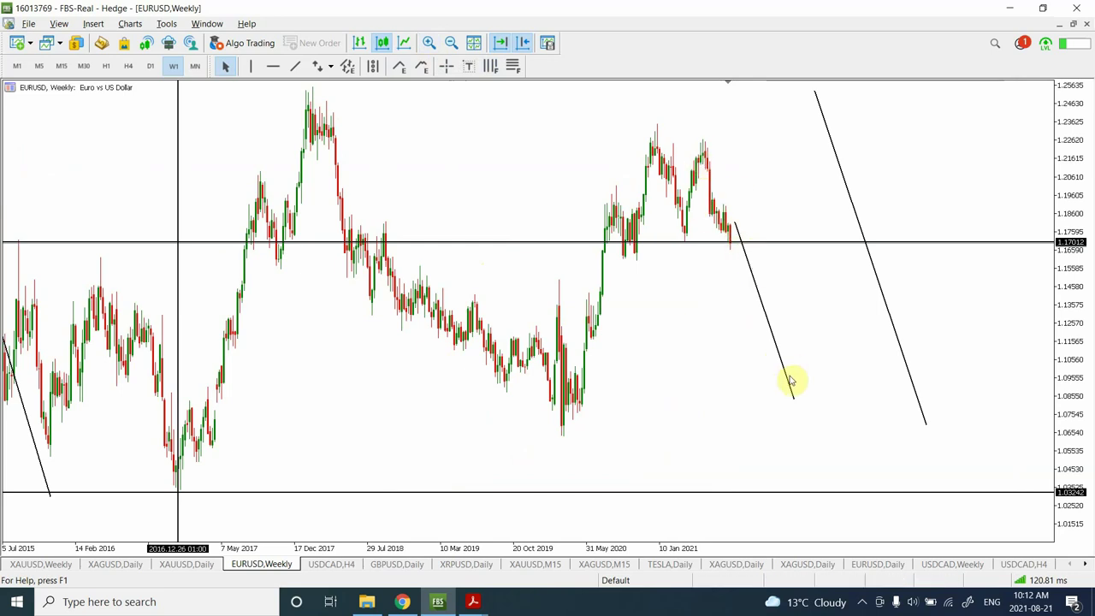
scroll(796, 403, "down", 1)
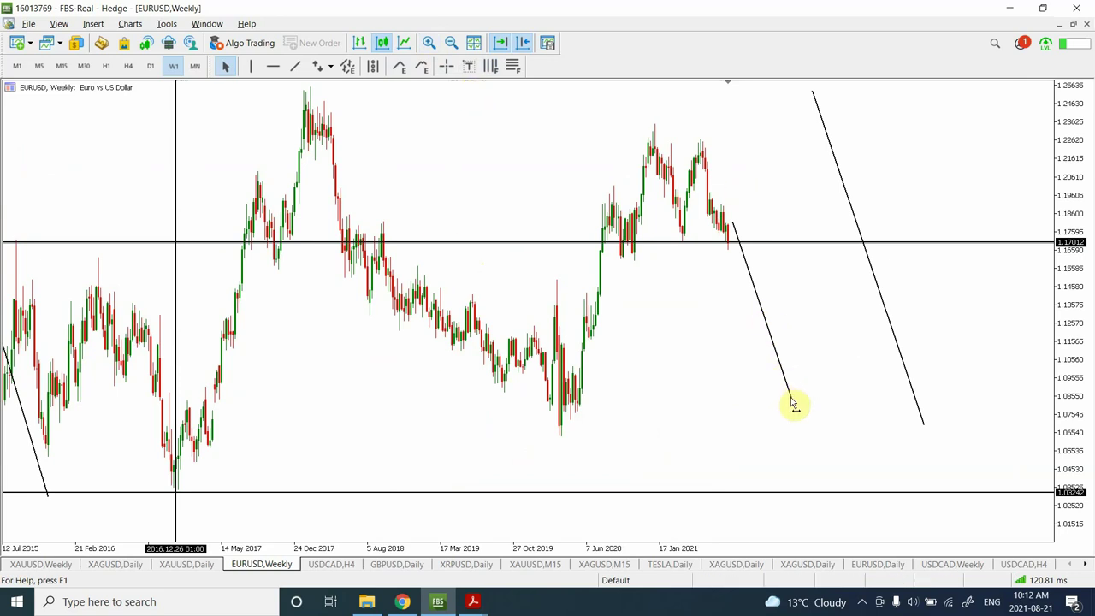
left_click_drag(792, 401, 796, 412)
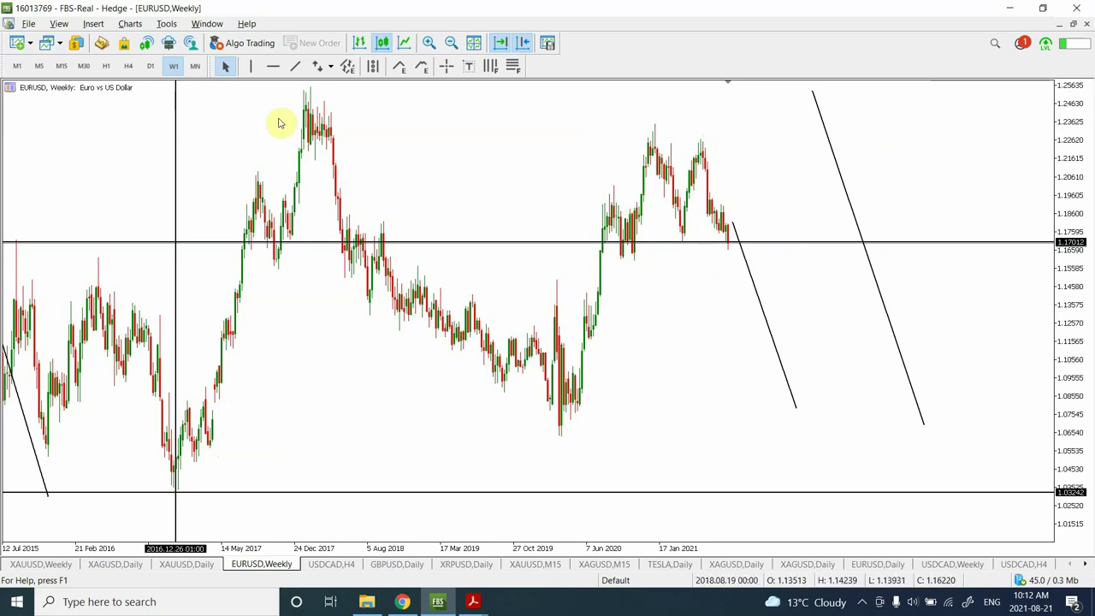
Step: On the daily EURUSD chart, re-anchor the falling projection trendline at the late May 2021 peak and end it at about 1.097
left_click(150, 67)
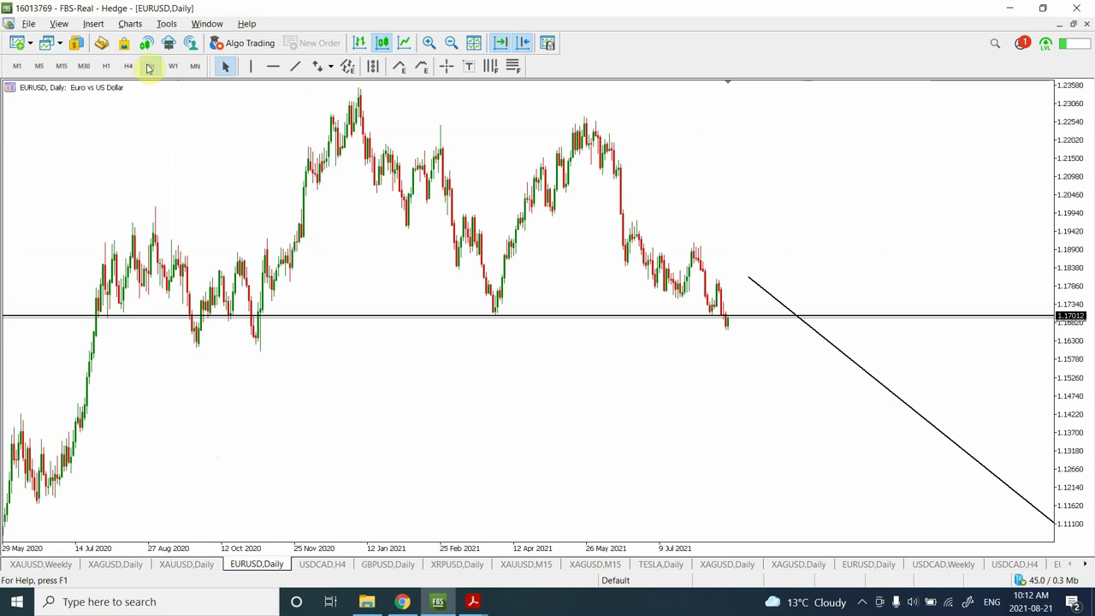
left_click(451, 44)
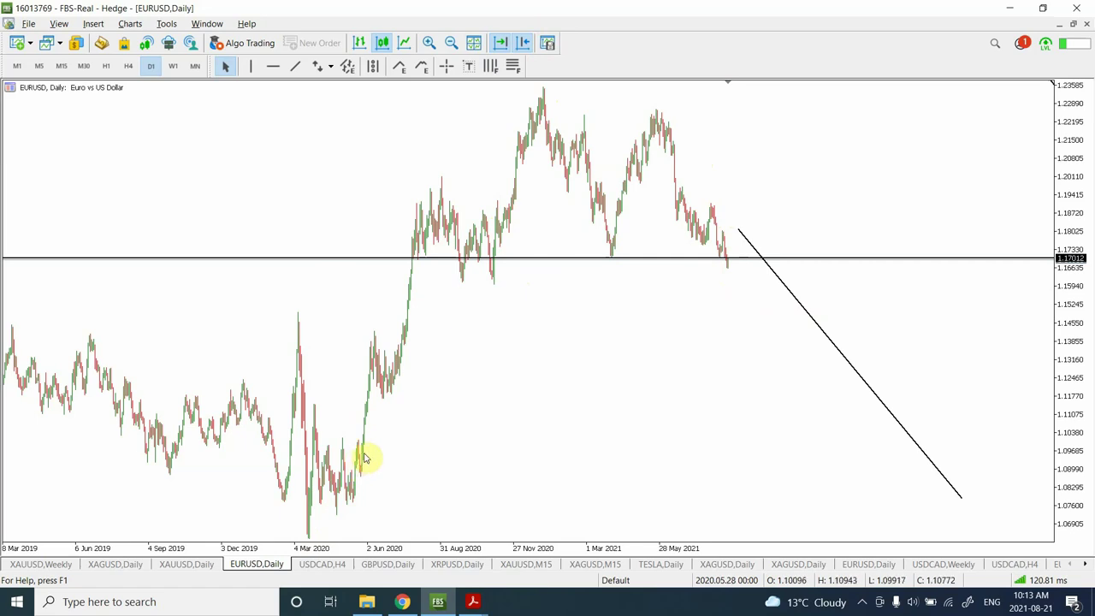
mouse_move(369, 400)
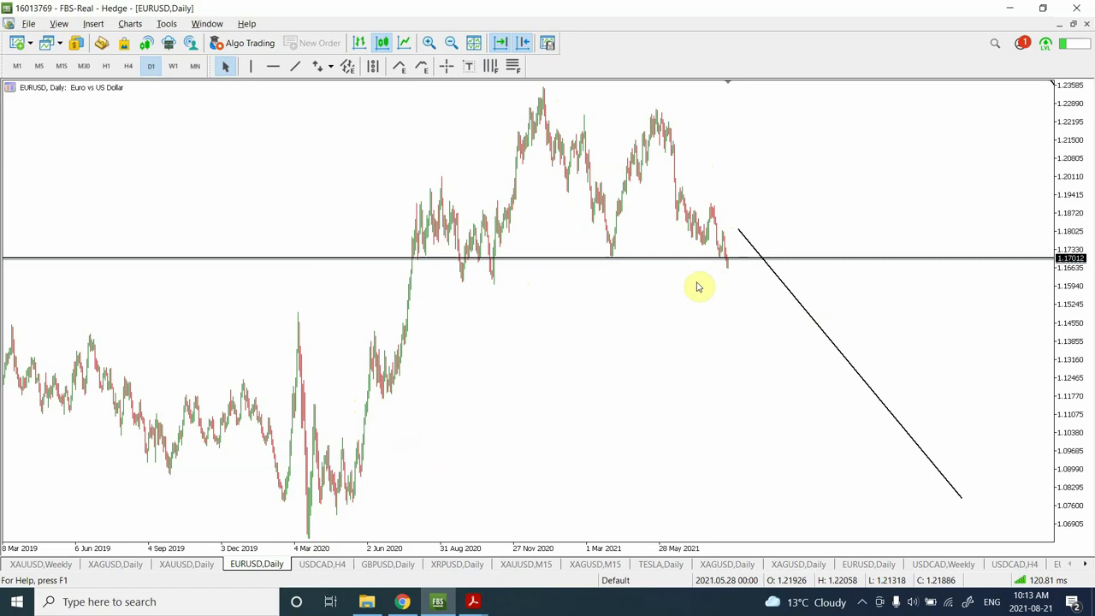
mouse_move(728, 271)
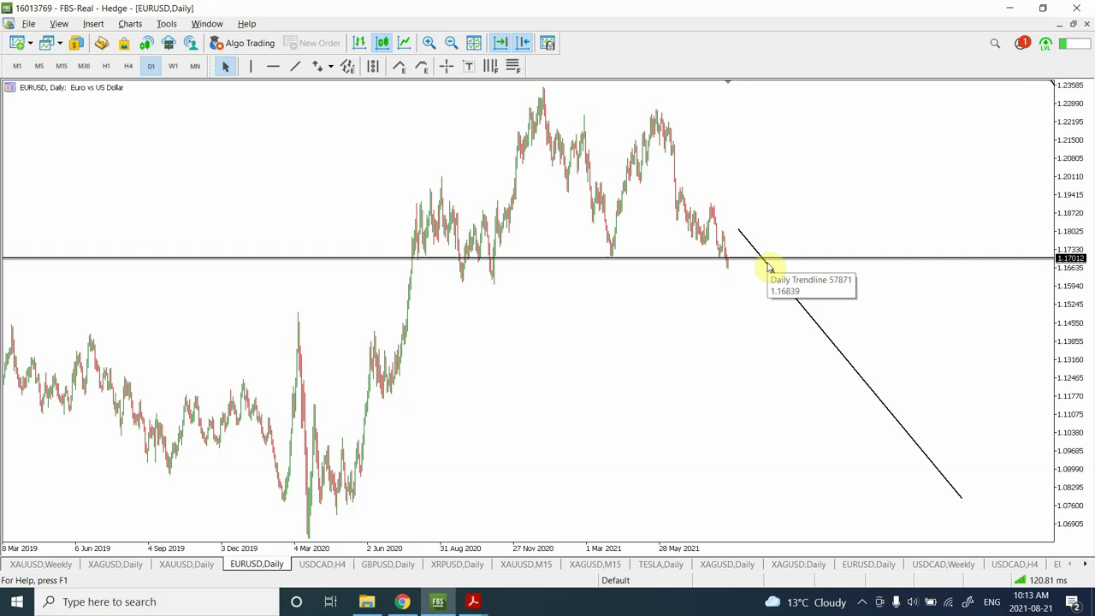
double_click(739, 230)
left_click_drag(739, 229, 656, 112)
left_click_drag(961, 500, 1001, 456)
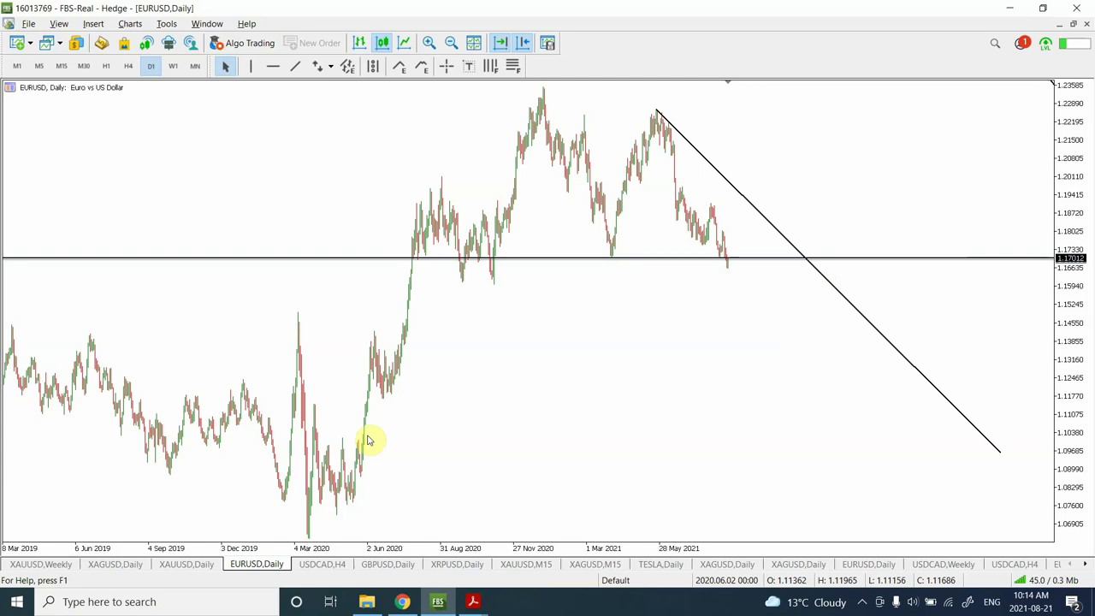
Step: Lower the EURUSD horizontal line near the current price to 1.16013 and add another horizontal line at 1.20156
left_click(453, 42)
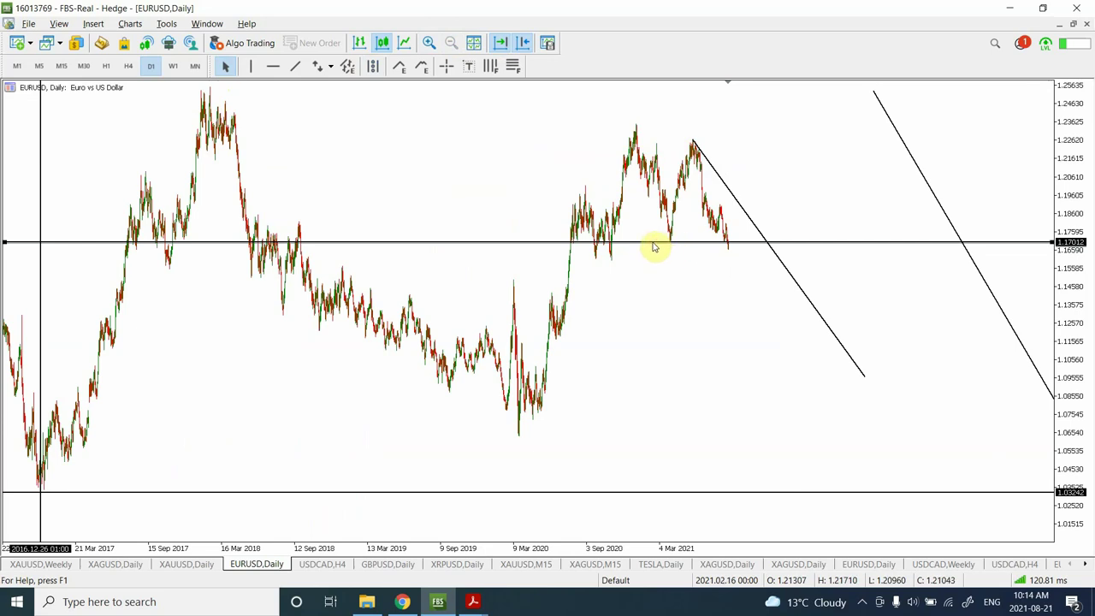
left_click_drag(653, 248, 660, 264)
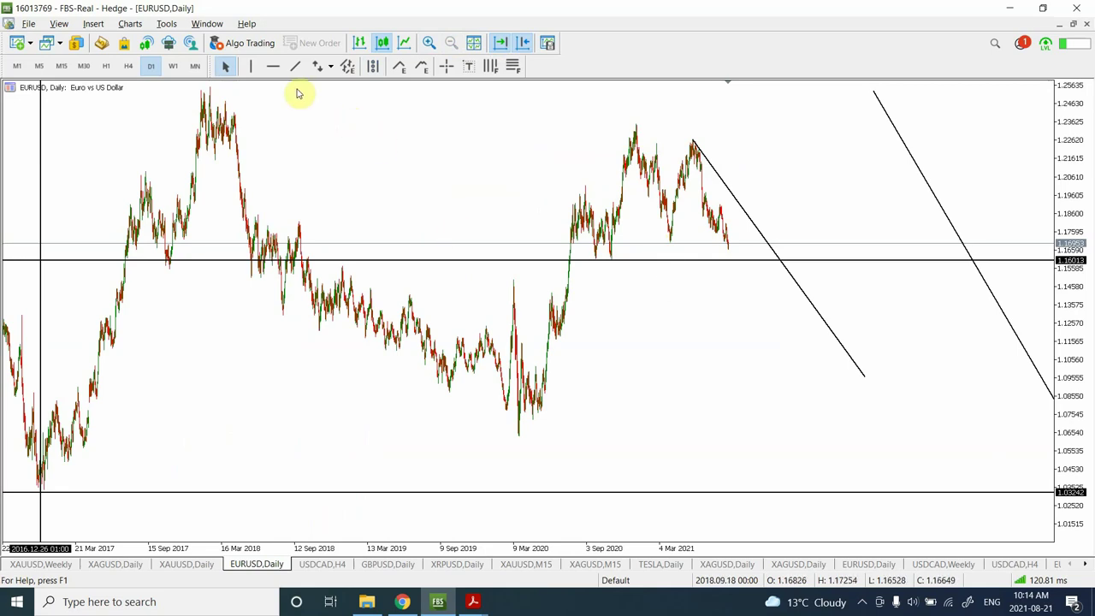
left_click(272, 69)
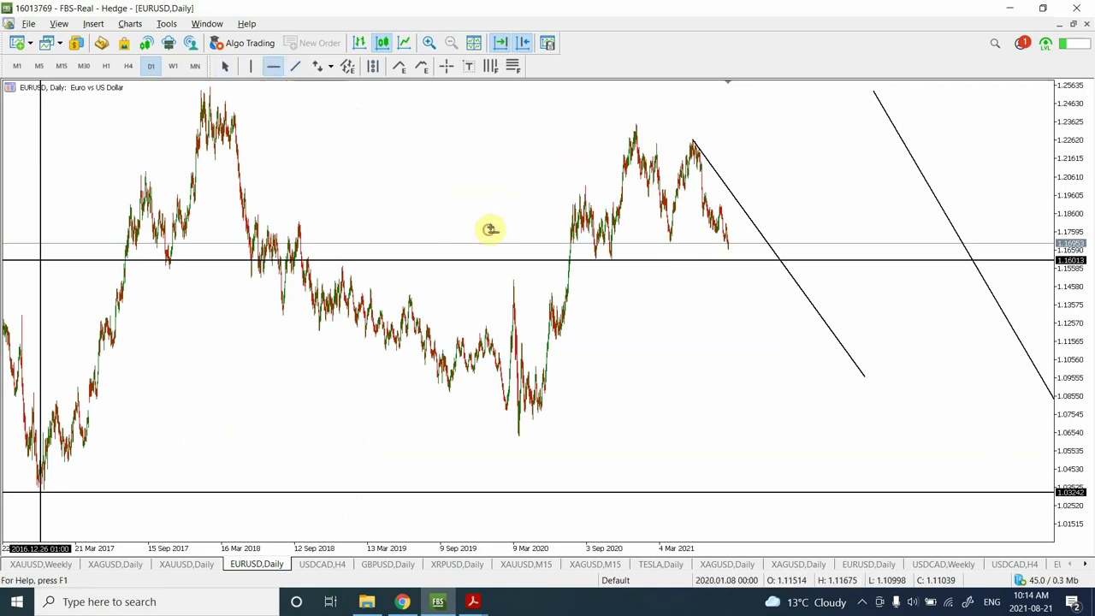
left_click_drag(489, 229, 522, 189)
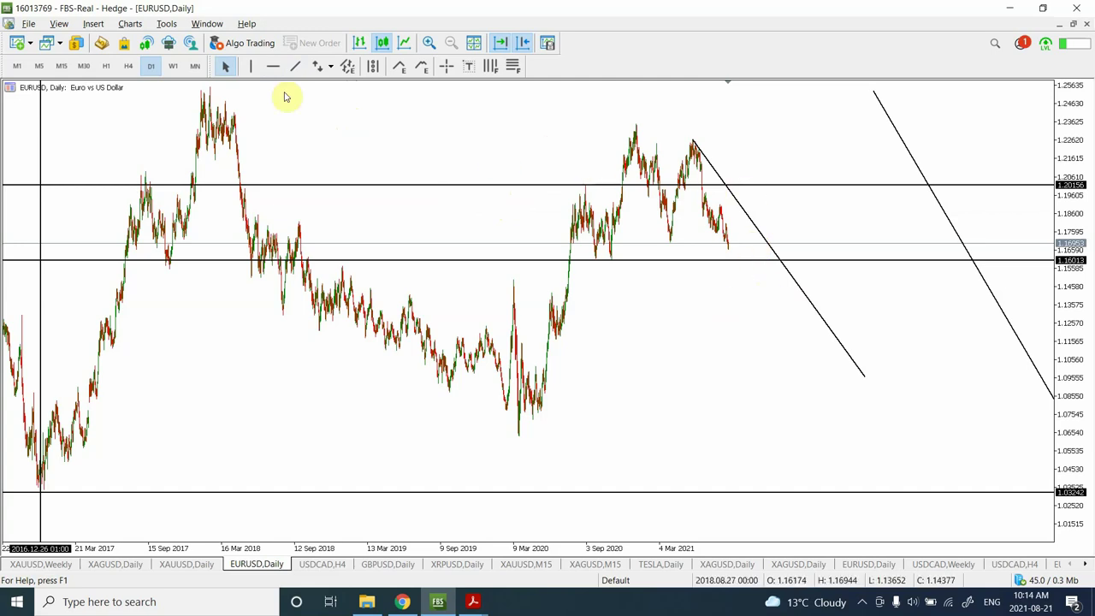
Step: Draw a short falling trendline from the current EURUSD price down to about 1.138
left_click(296, 66)
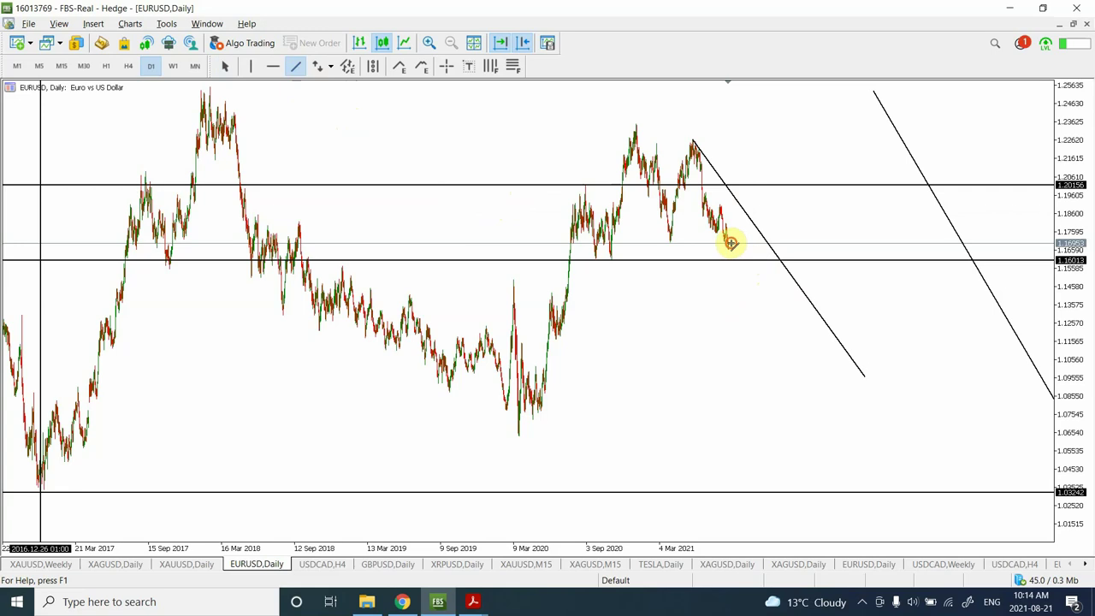
left_click_drag(731, 243, 744, 301)
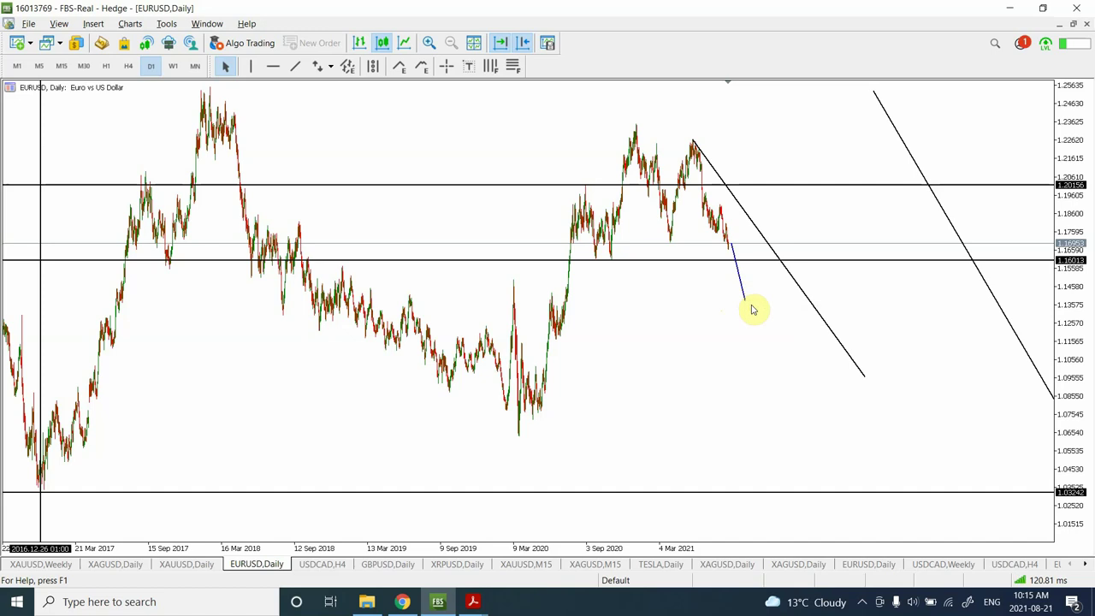
Step: On the H4 USDCAD chart, draw a falling trendline from the latest candle at about 1.280 down to about 1.249
left_click(317, 566)
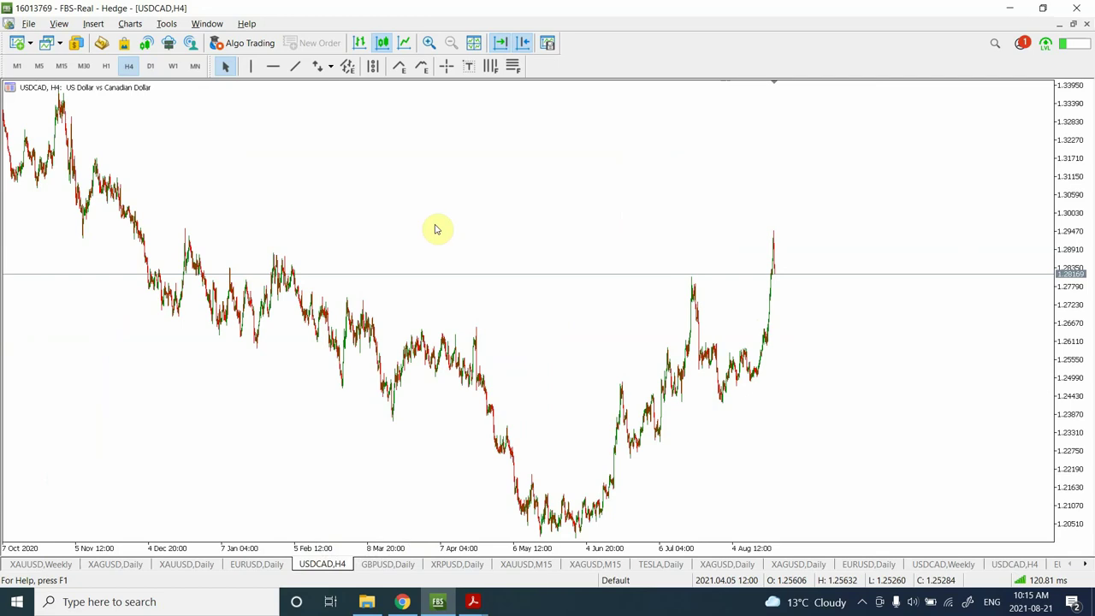
left_click(295, 66)
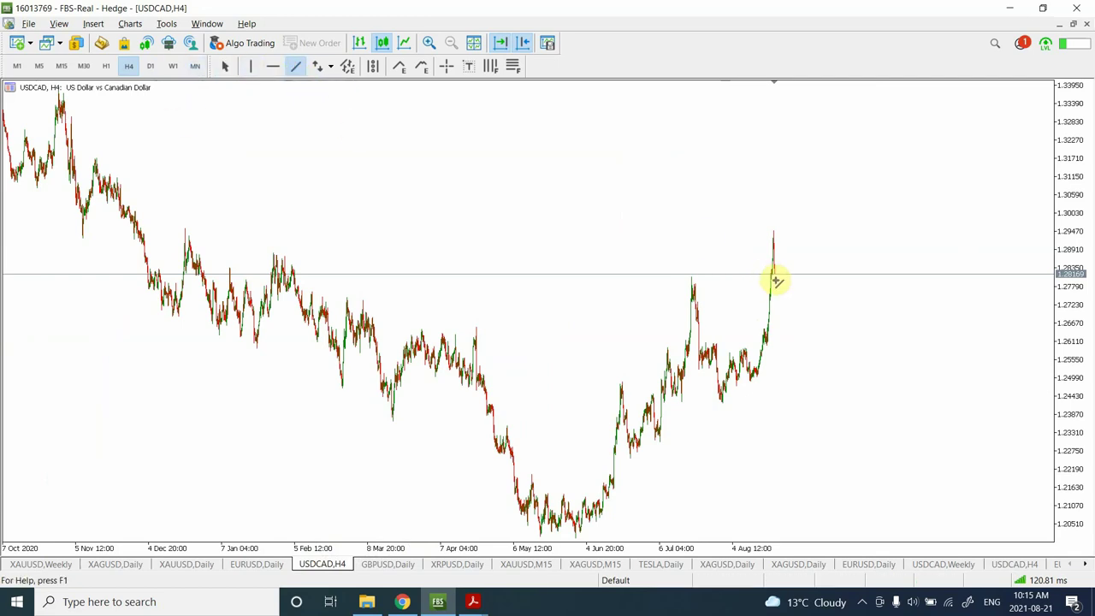
left_click_drag(776, 278, 788, 379)
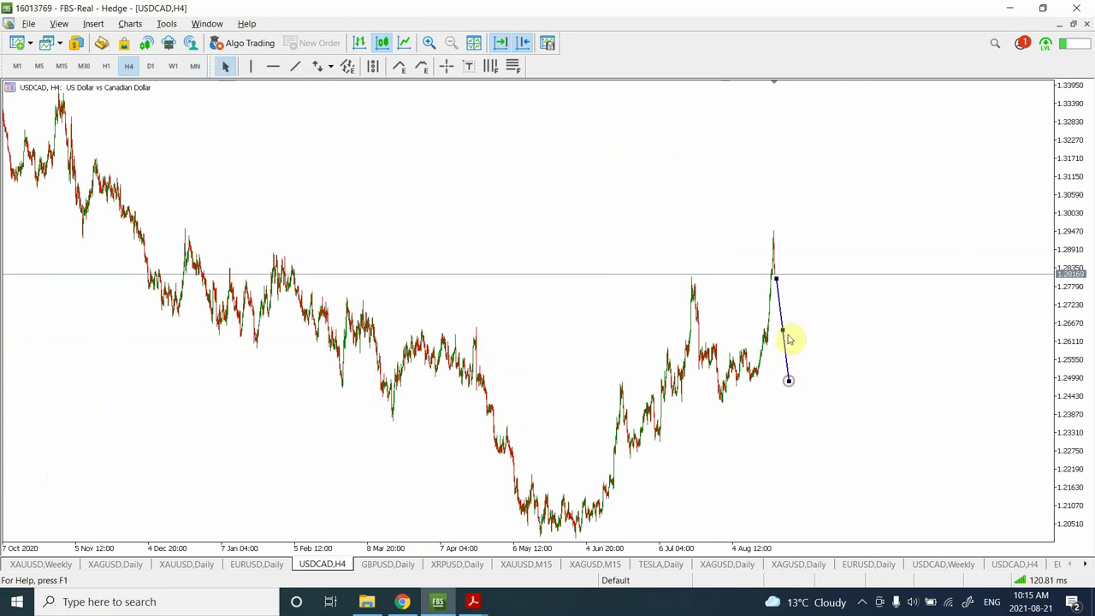
double_click(782, 333)
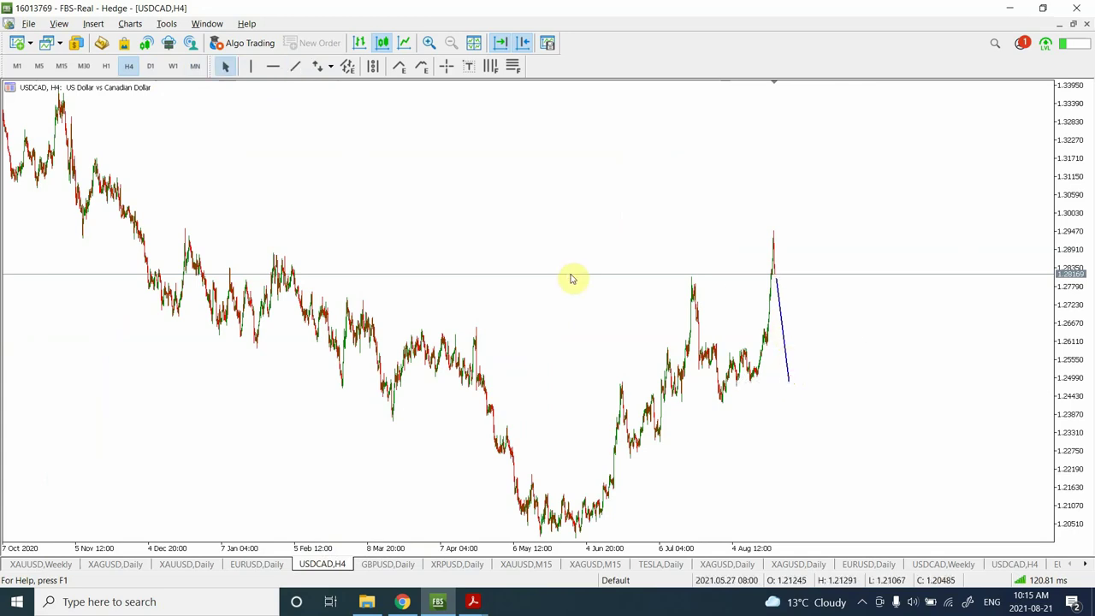
Step: Switch USDCAD to the daily timeframe and draw a rising projection trendline from about 1.240 up to about 1.372
left_click(150, 66)
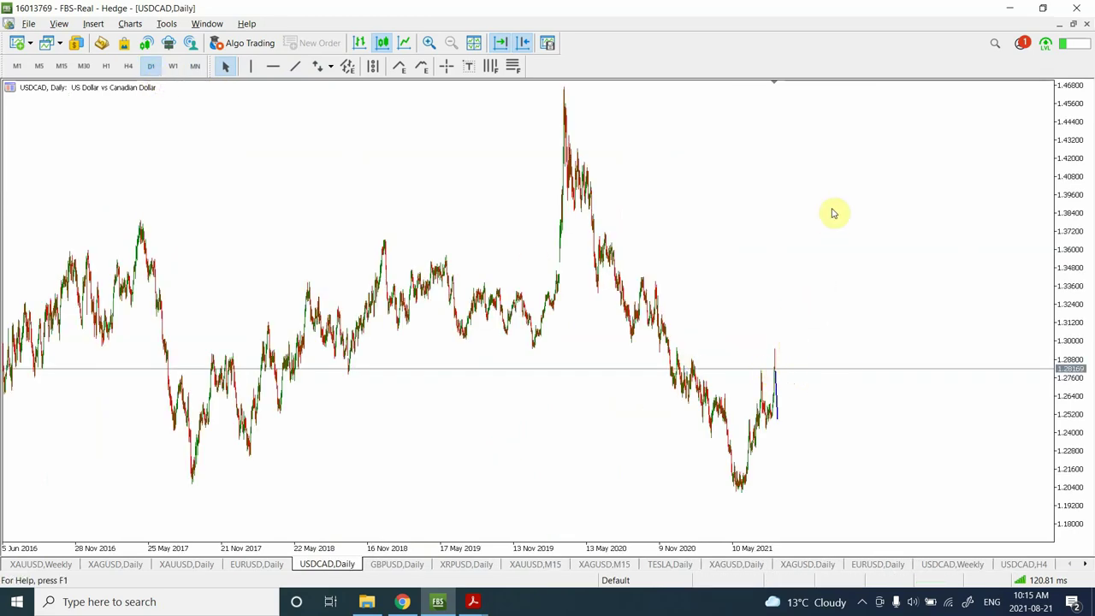
left_click(295, 67)
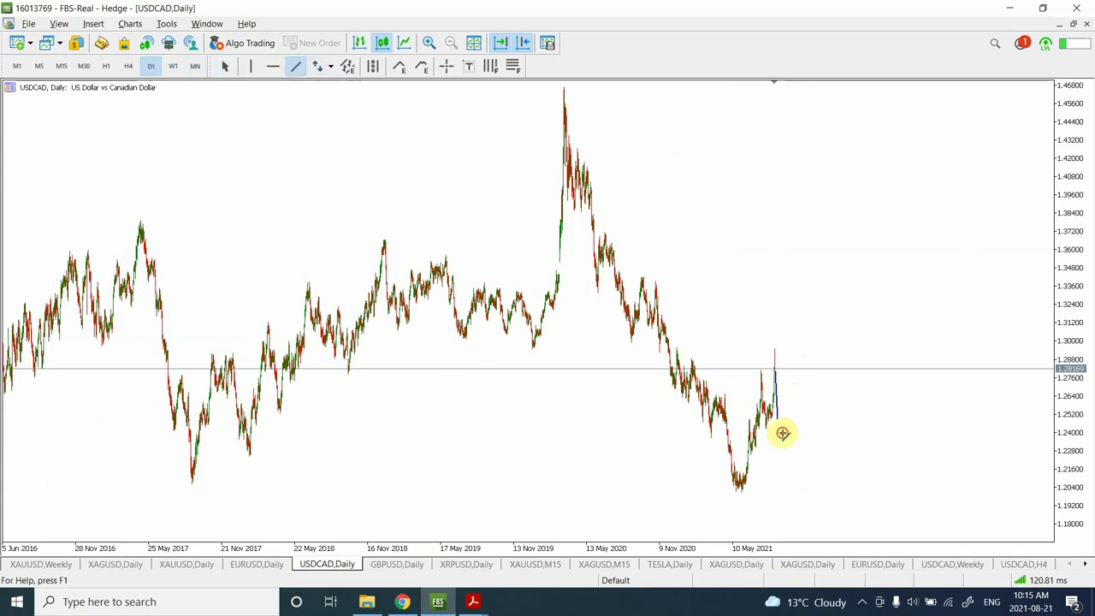
left_click_drag(782, 433, 823, 234)
left_click(823, 234)
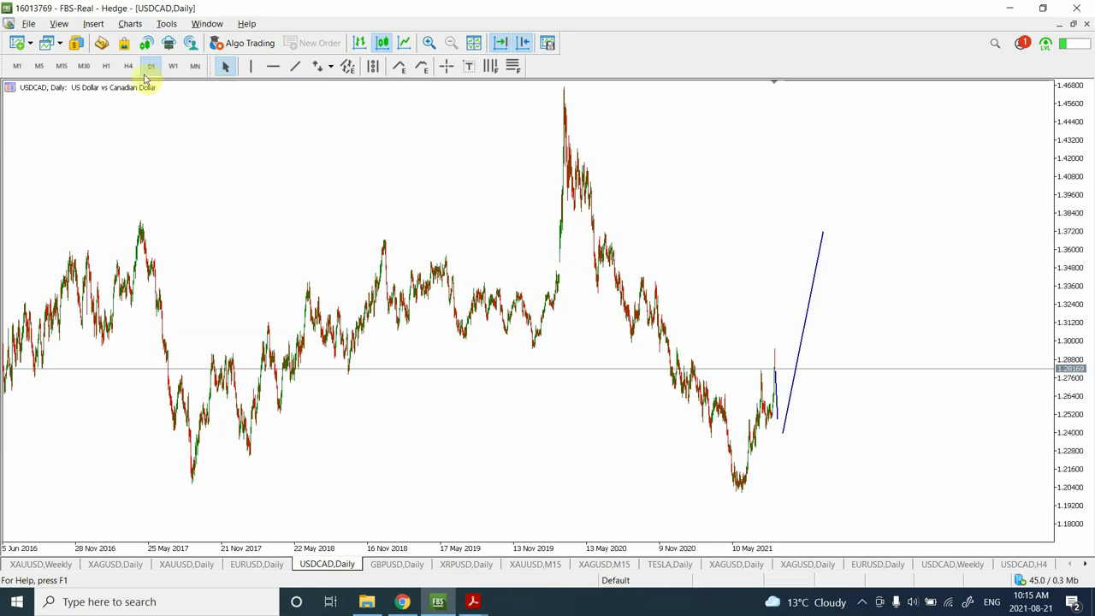
left_click(428, 44)
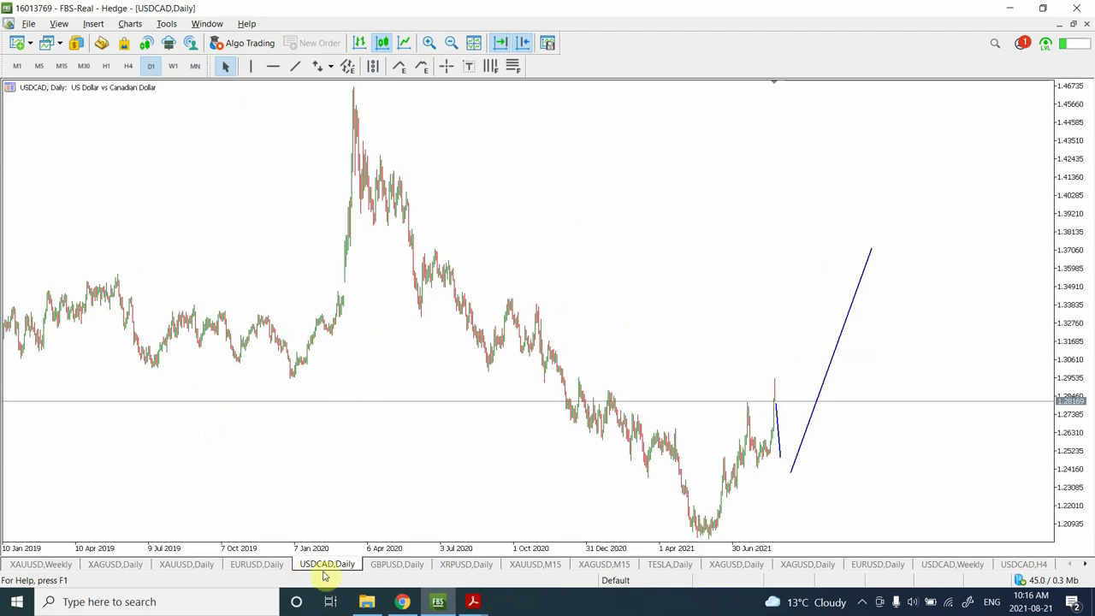
Step: On the daily GBPUSD chart, reposition the falling black trendline to run from about 1.419 down to about 1.367, after checking the H4 timeframe
left_click(402, 566)
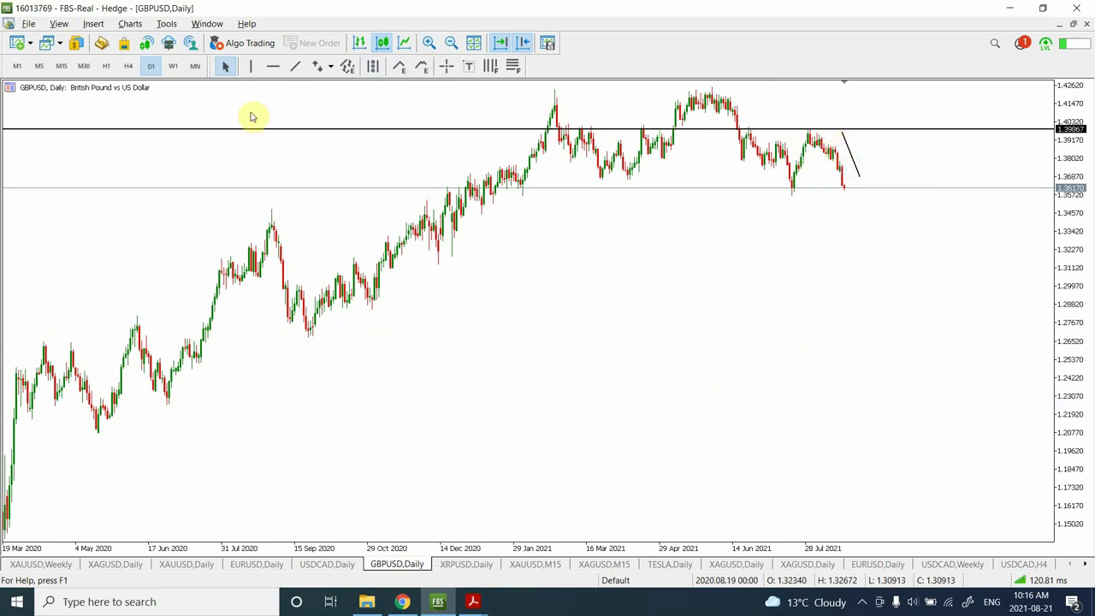
left_click(127, 67)
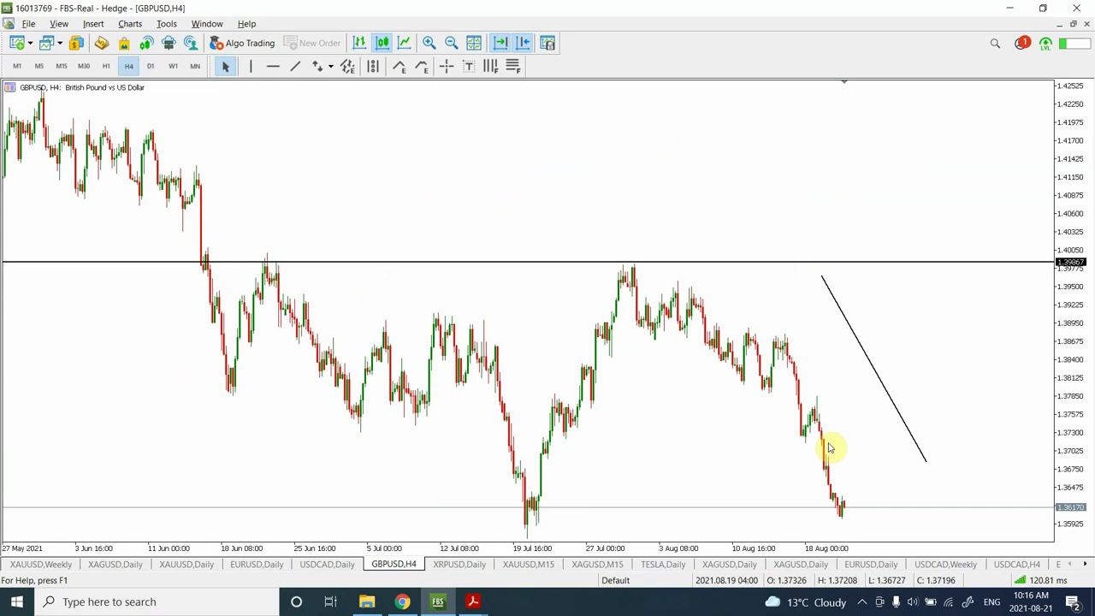
left_click(451, 42)
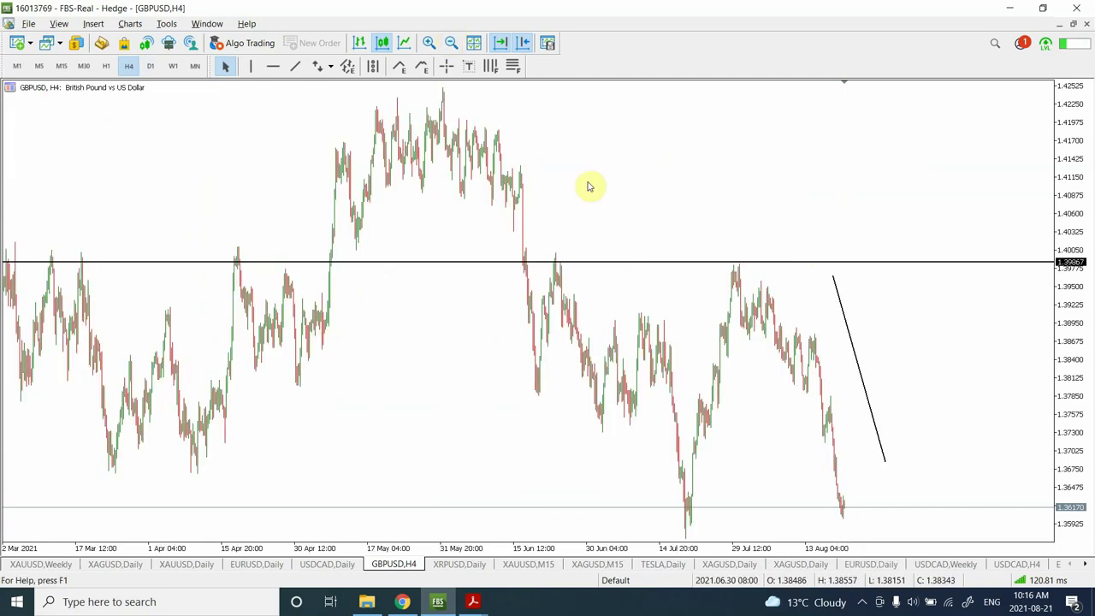
left_click(150, 67)
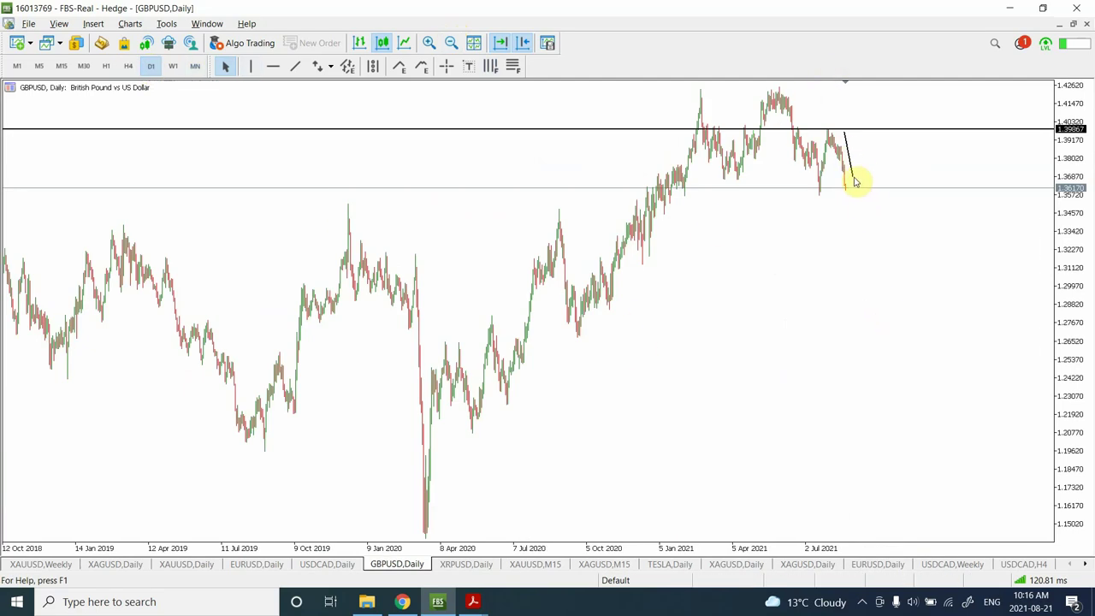
left_click_drag(854, 181, 852, 176)
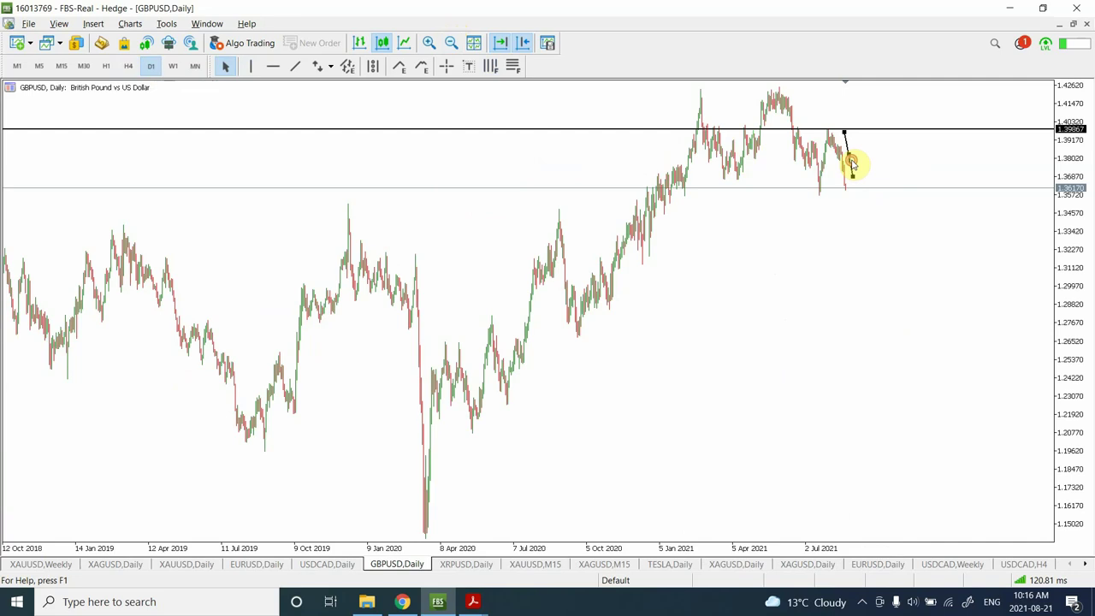
left_click_drag(844, 134, 795, 95)
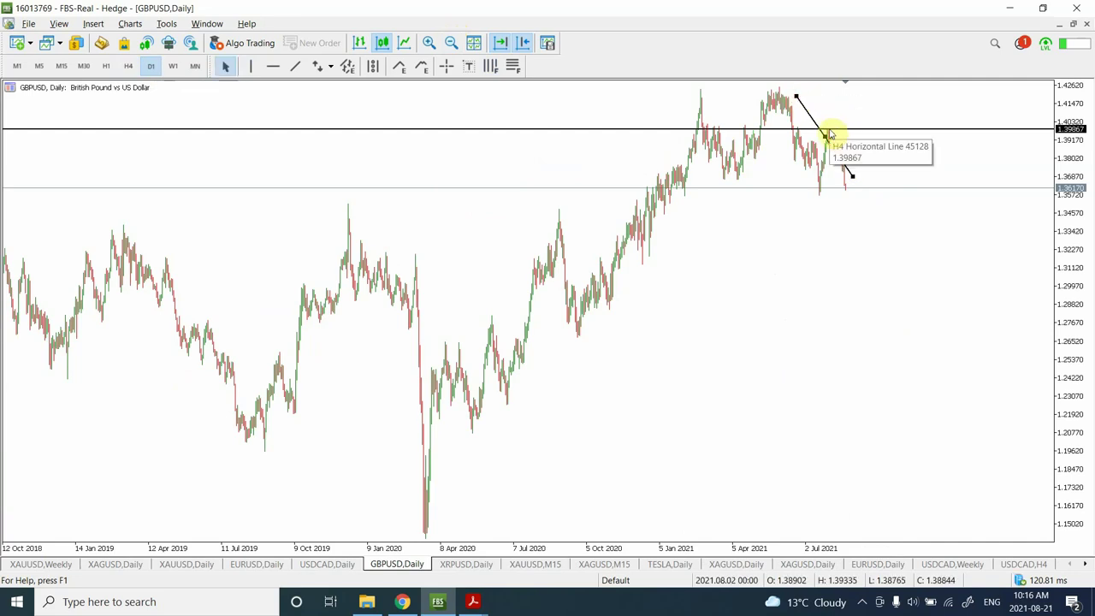
left_click_drag(853, 177, 917, 182)
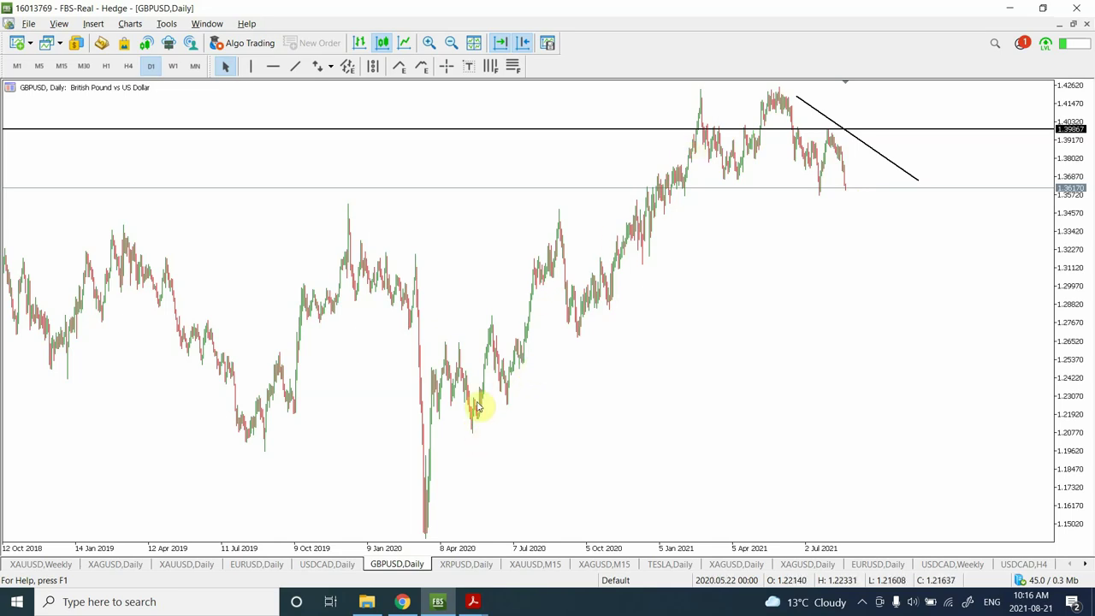
Step: Draw a rising trendline under the GBPUSD lows from about 1.208 in May 2020 up to about 1.422
left_click(295, 66)
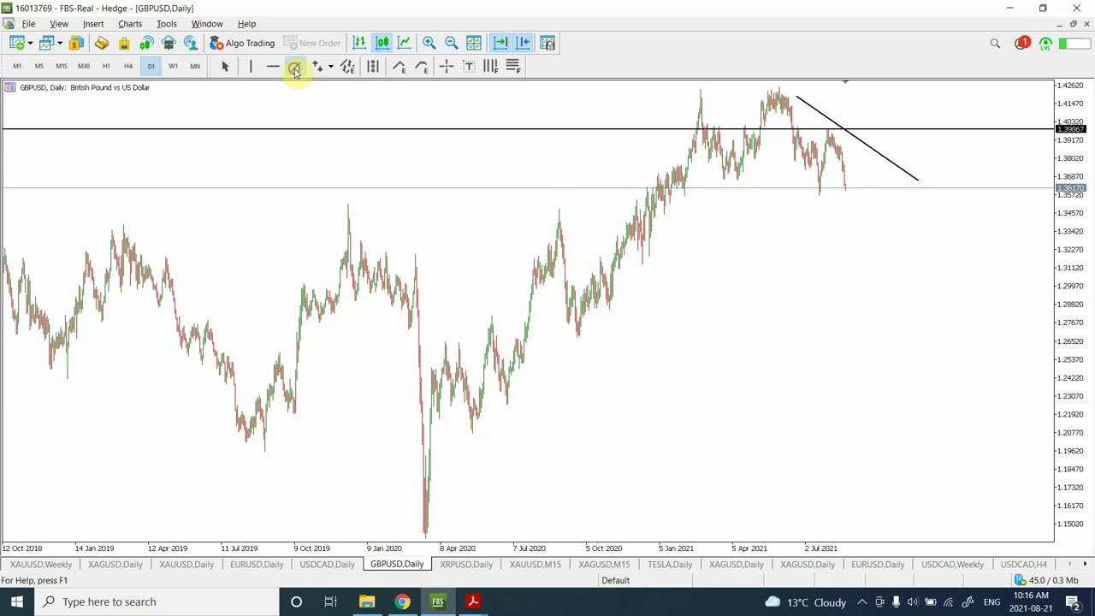
left_click_drag(471, 435, 664, 249)
left_click_drag(761, 163, 839, 91)
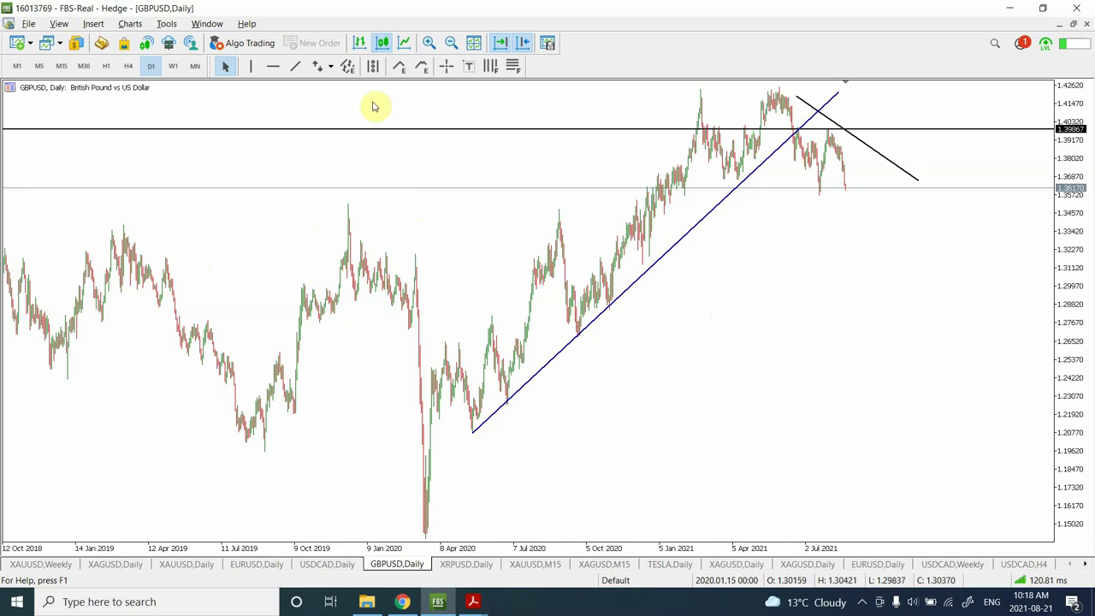
Step: On the weekly GBPUSD chart, move the falling black trendline to project from about 1.384 down to about 1.20, and return to daily
left_click(174, 67)
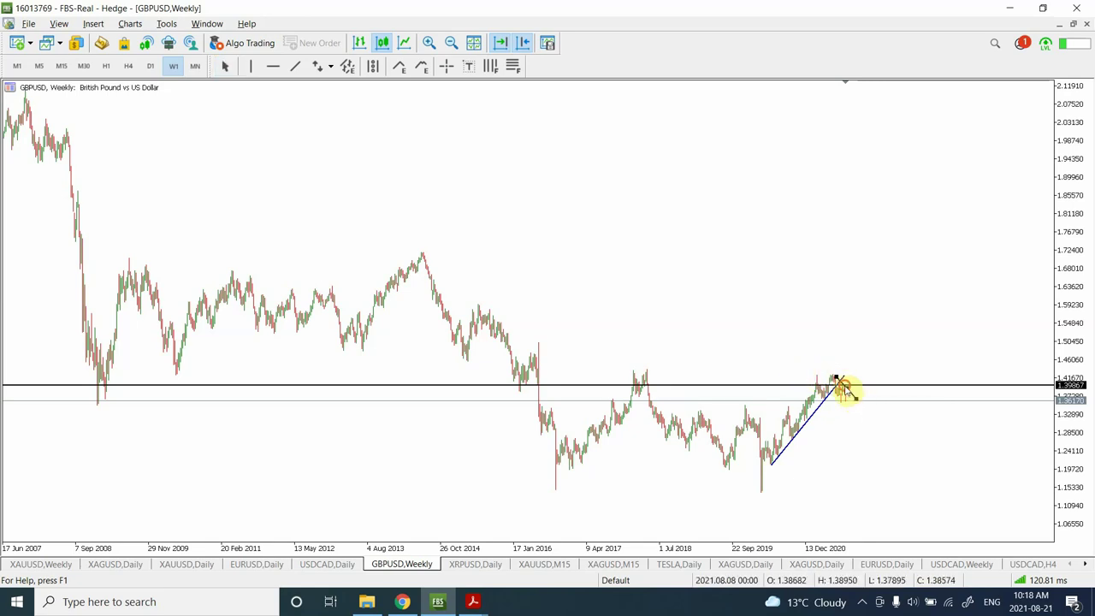
mouse_move(851, 391)
left_mouse_down()
mouse_move(867, 398)
mouse_move(859, 432)
mouse_move(891, 469)
left_mouse_up()
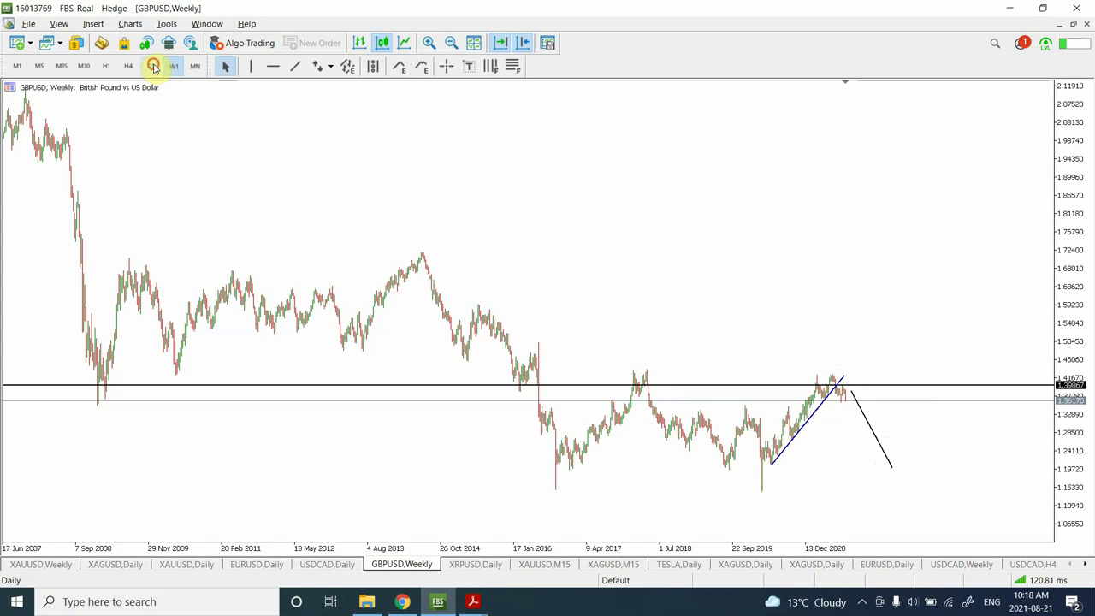
left_click(151, 66)
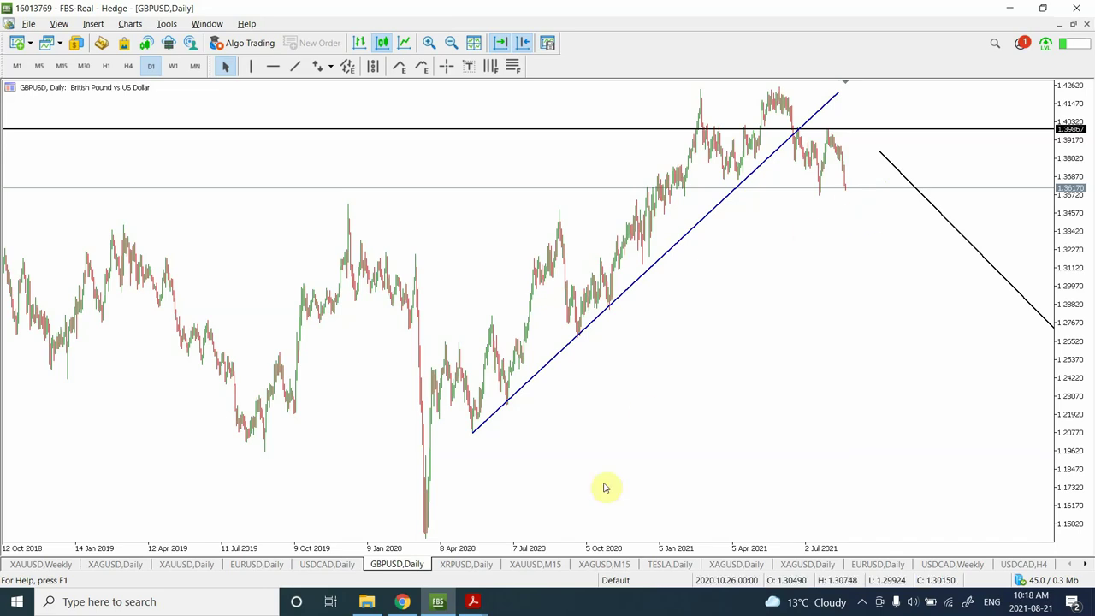
Step: On the daily XRPUSD chart, extend the upper end of the rising trendline to about 1.32
left_click(478, 566)
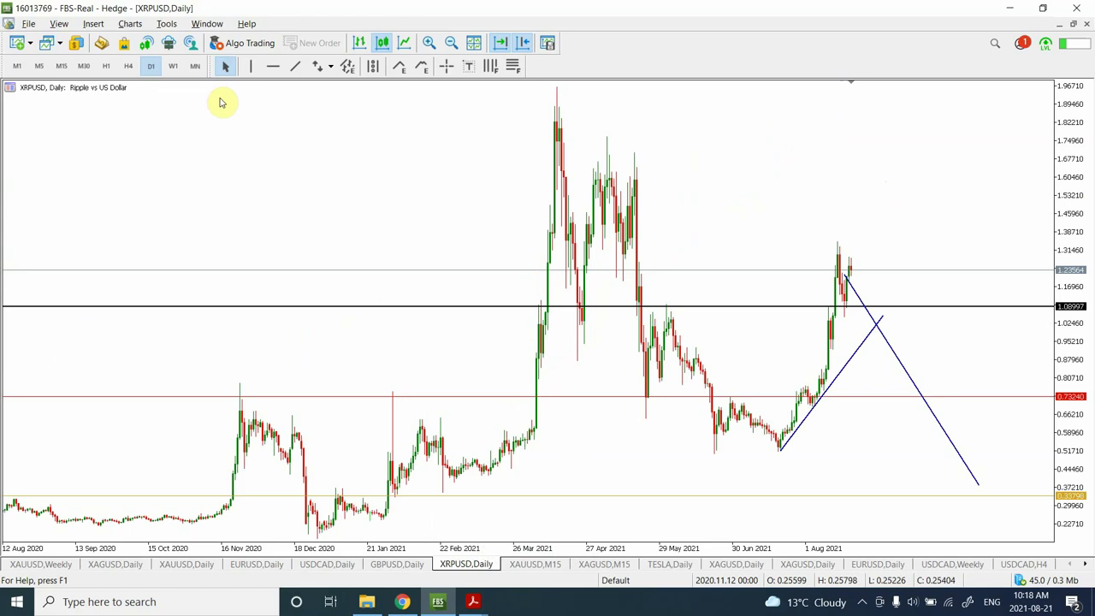
left_click(451, 43)
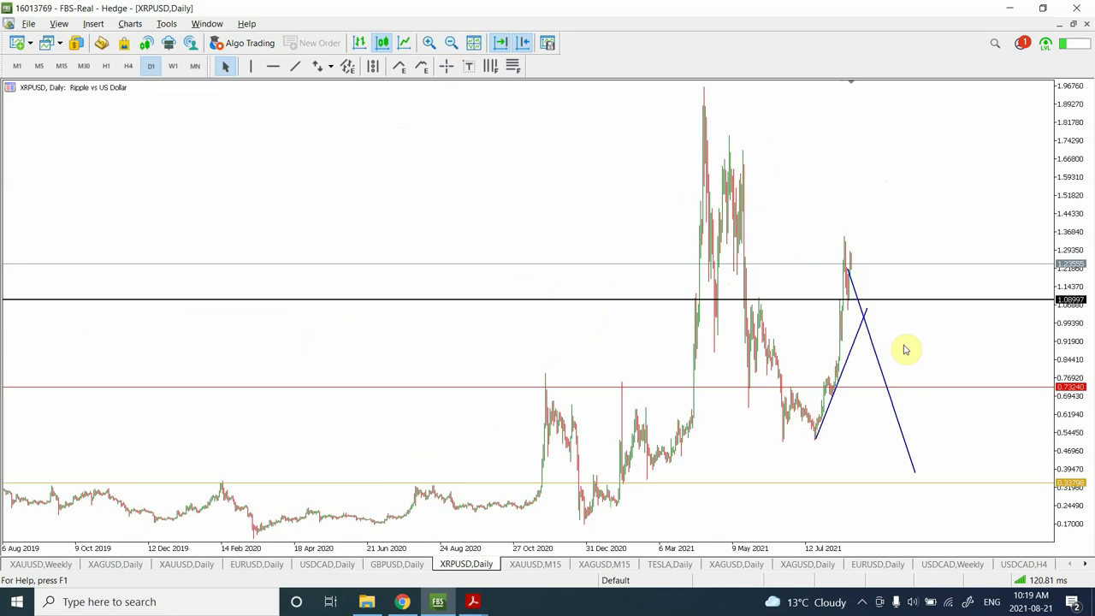
double_click(852, 347)
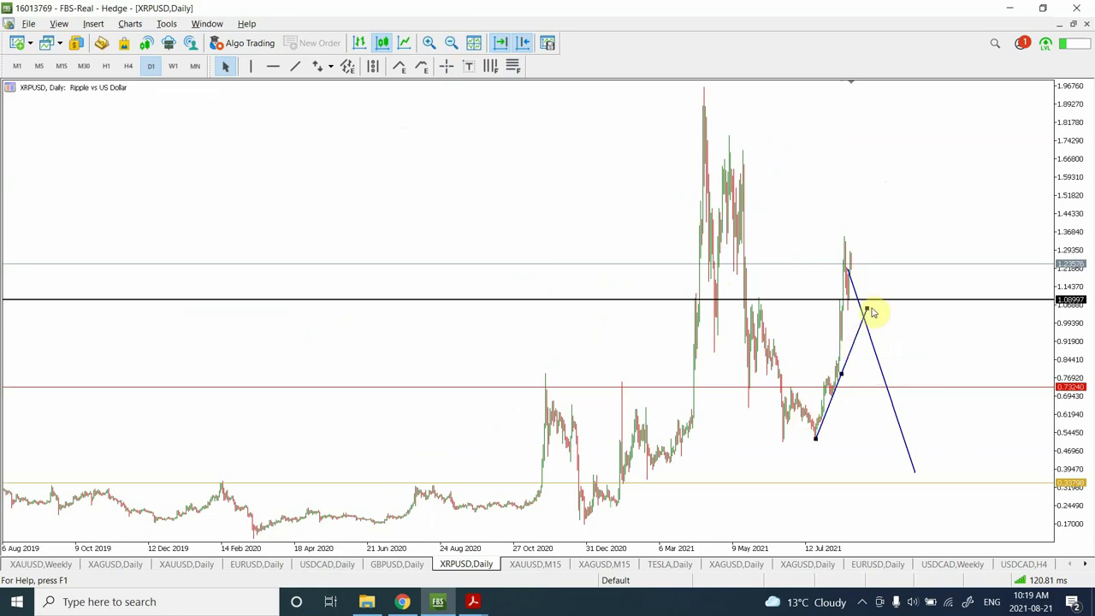
left_click_drag(867, 310, 899, 246)
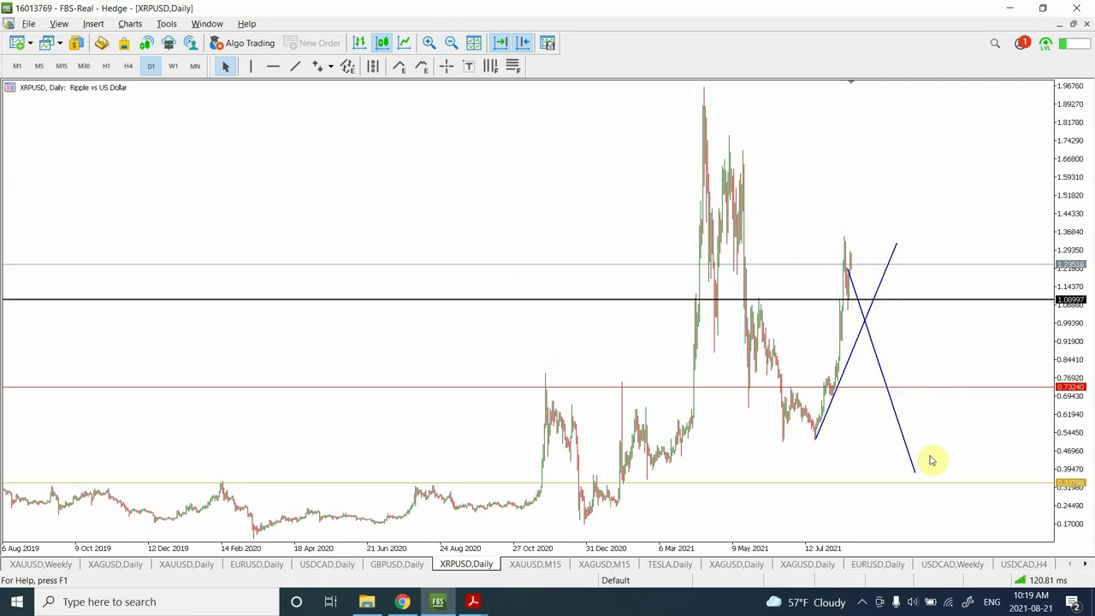
Step: Shift the falling XRPUSD projection line to a later date, running from about 1.24 down to about 0.39
double_click(875, 350)
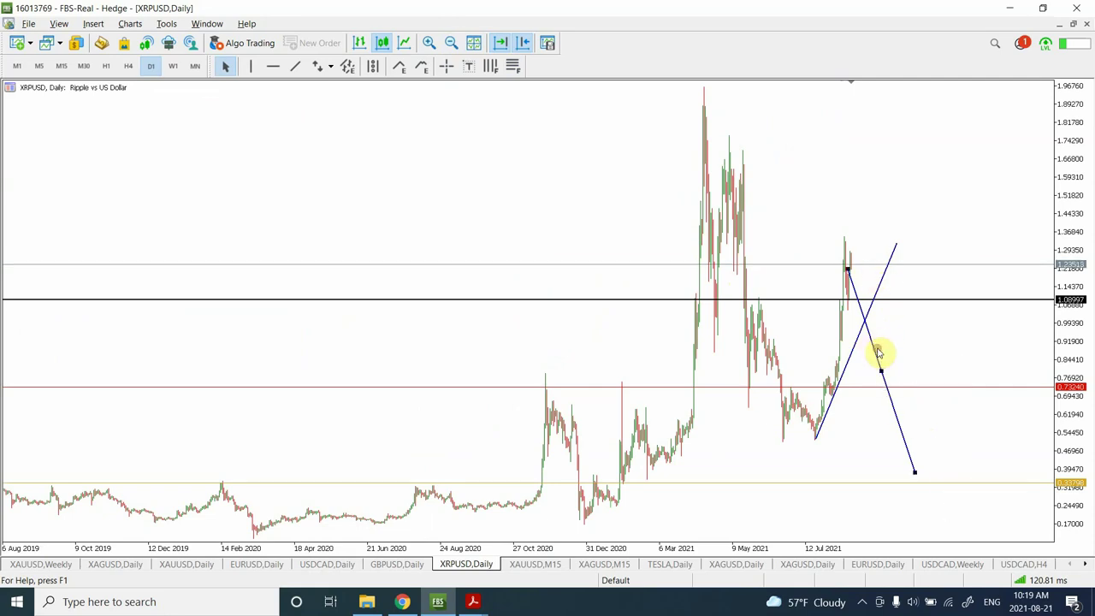
left_click_drag(881, 371, 900, 371)
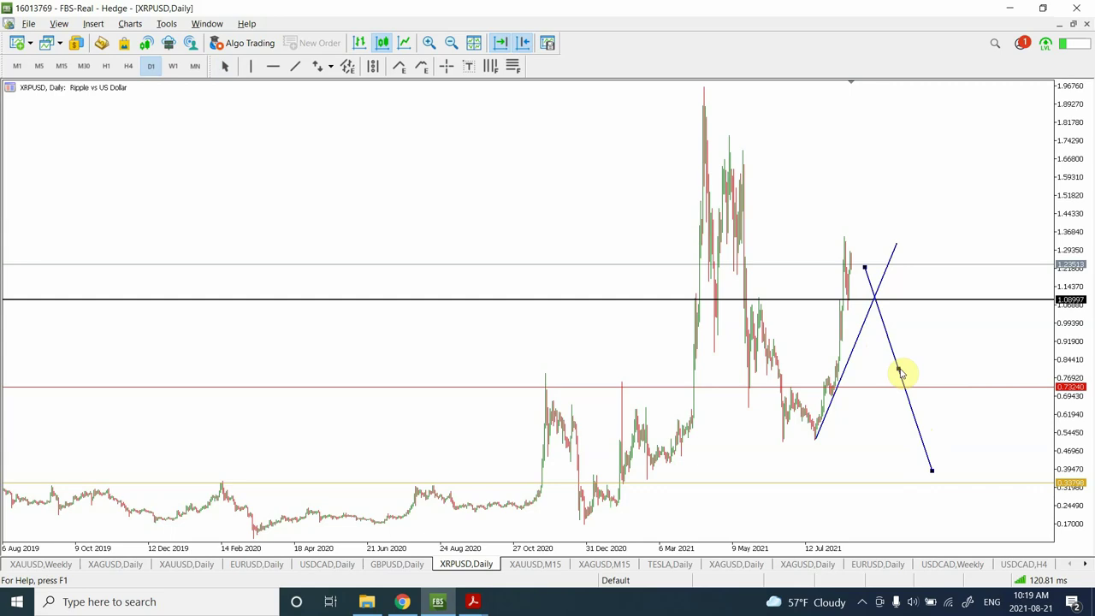
left_click_drag(865, 270, 860, 267)
left_click(859, 265)
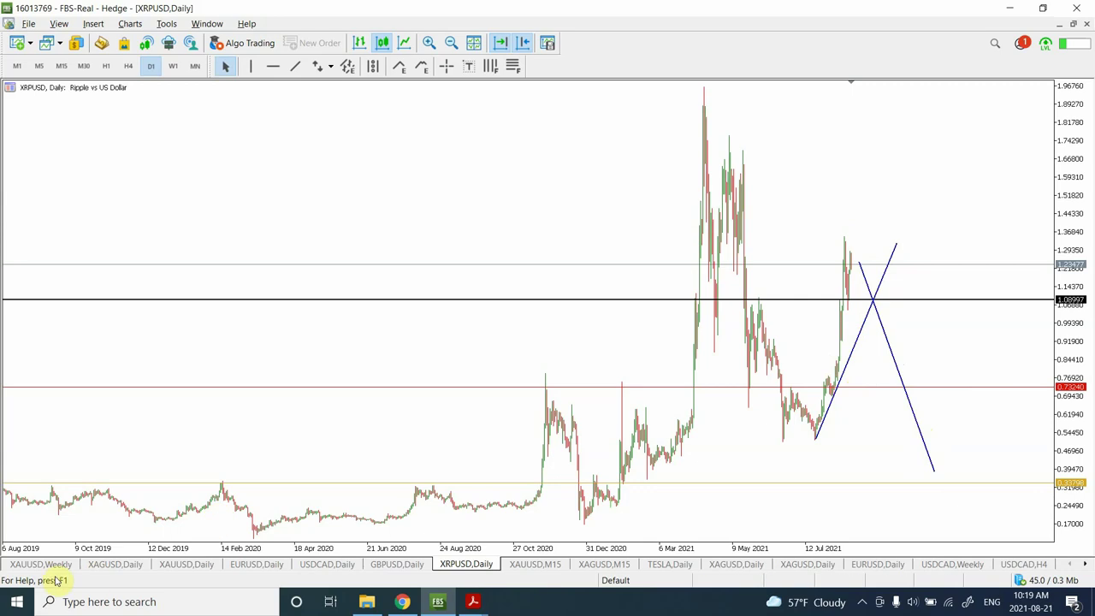
Step: Revisit the daily silver and gold charts and examine gold's recent weekly candles against the fan lines and vertical time zones
left_click(111, 564)
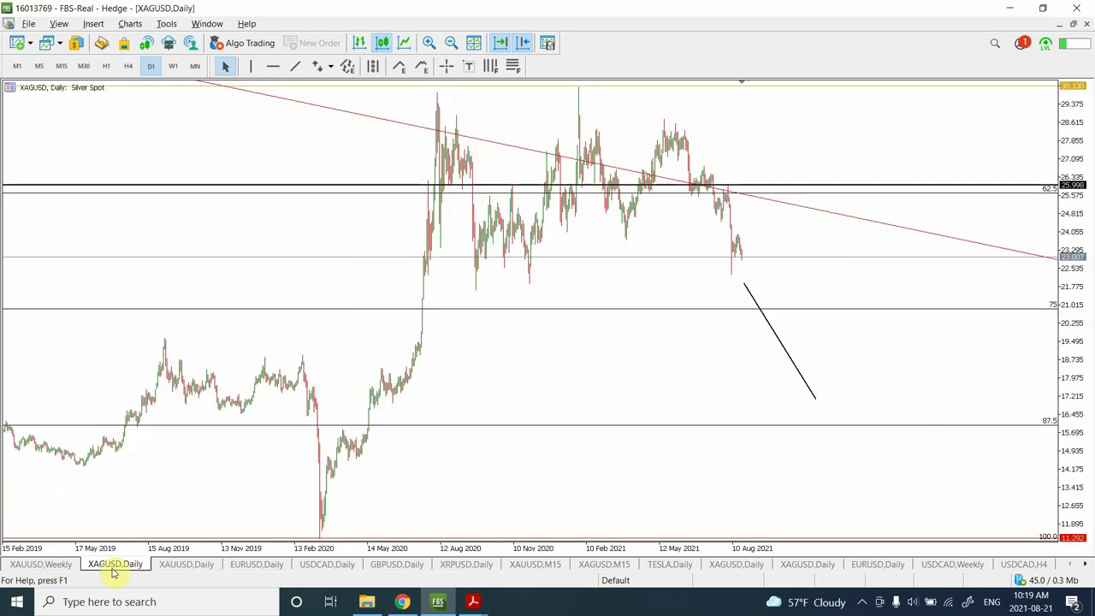
left_click(192, 567)
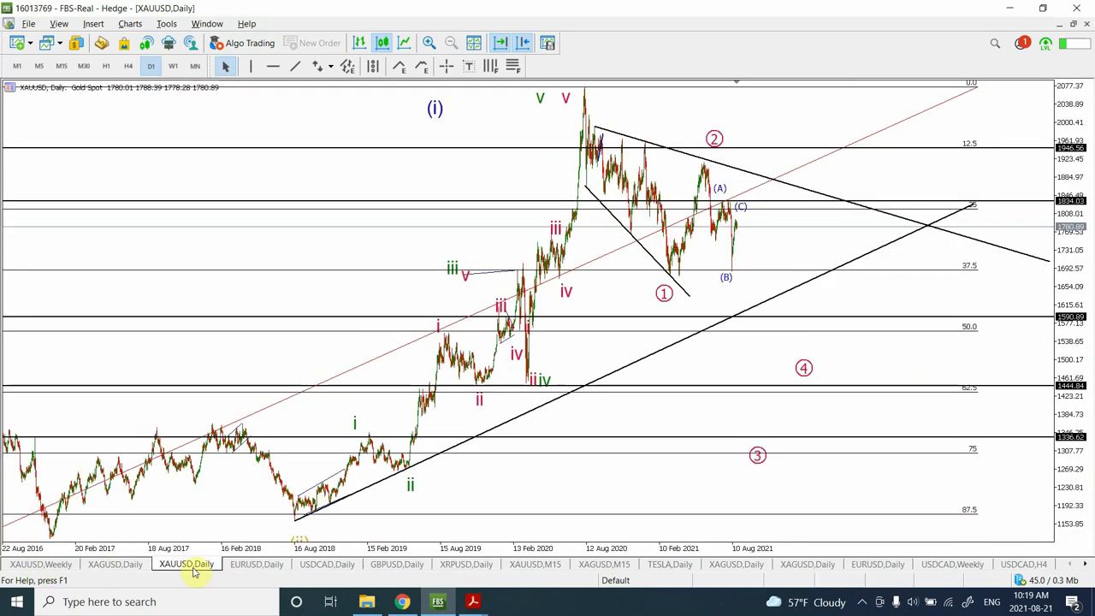
left_click(55, 566)
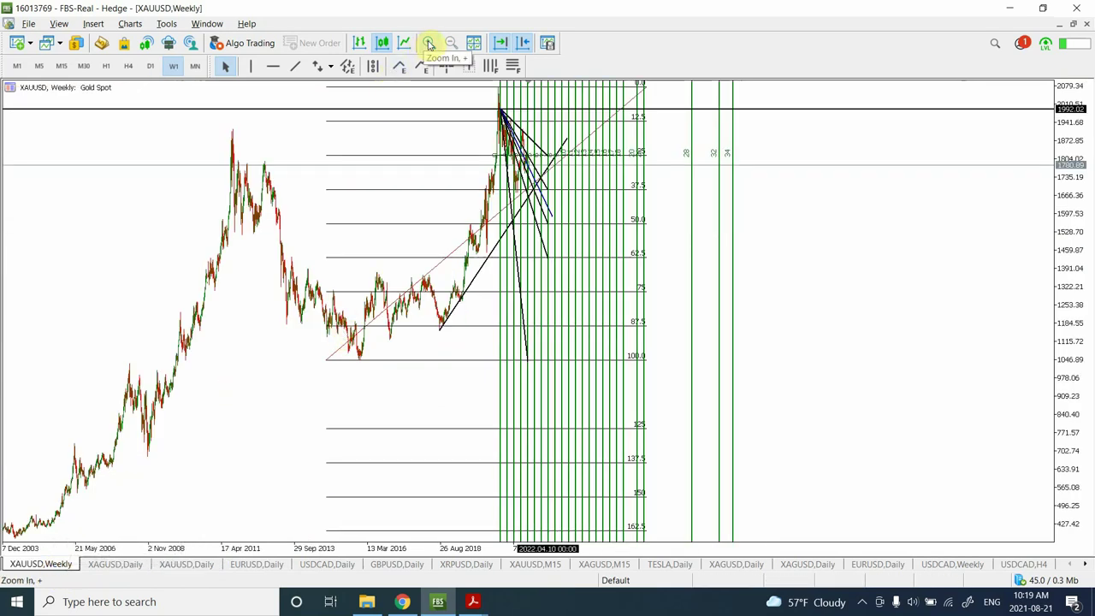
left_click(429, 43)
left_click(429, 43)
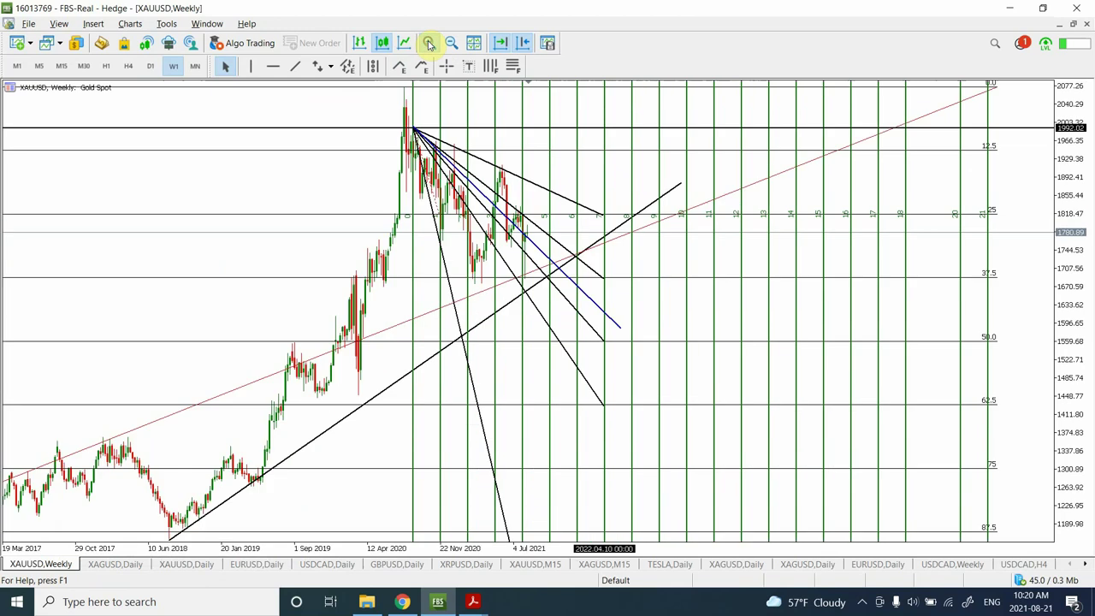
left_click(428, 43)
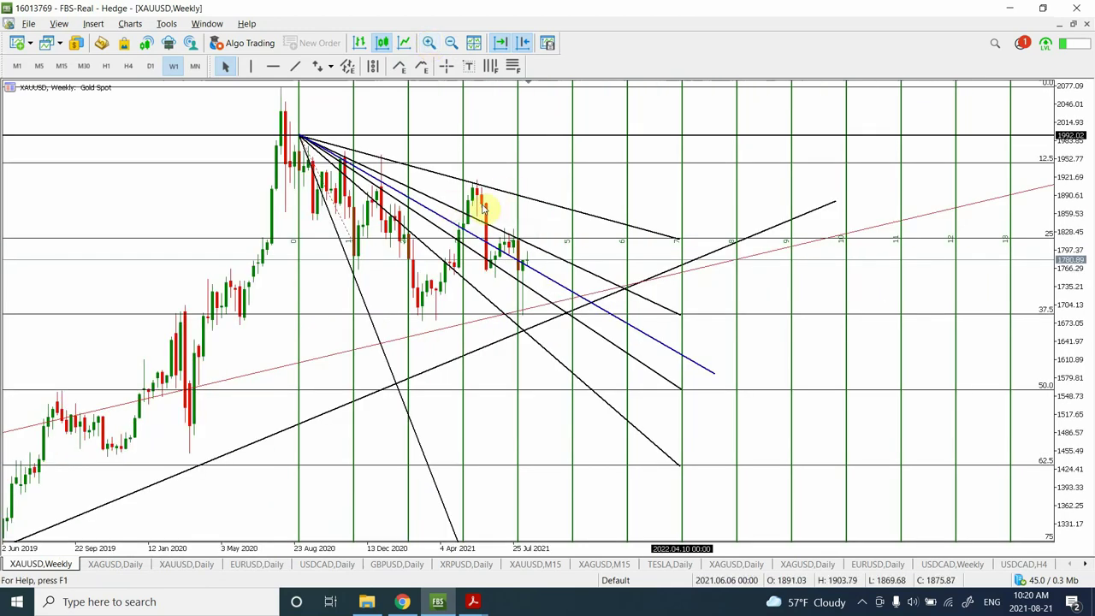